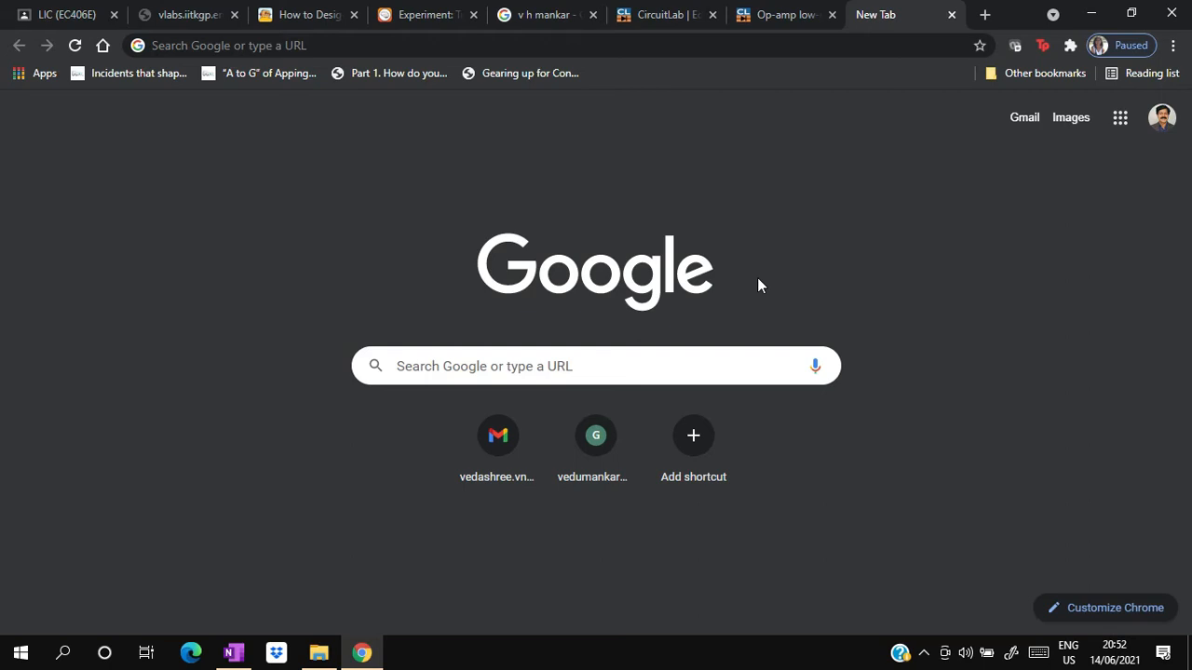
- Search the web for "circuitlab" and open the CircuitLab home page from the results
click(526, 365)
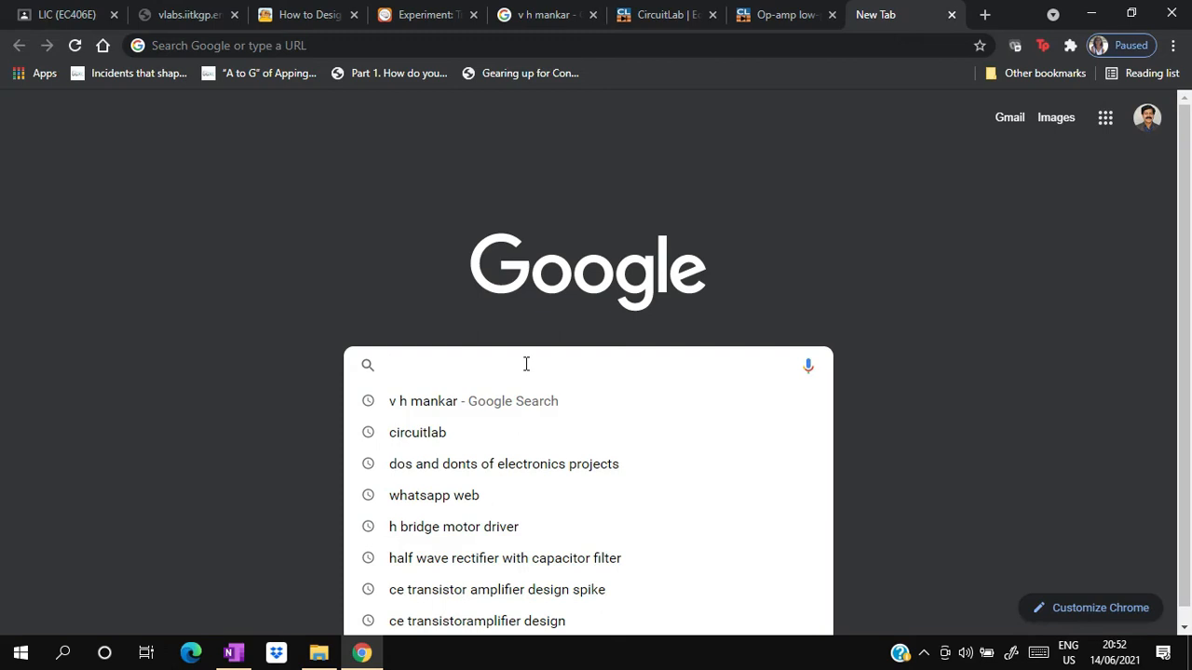
text(circuit)
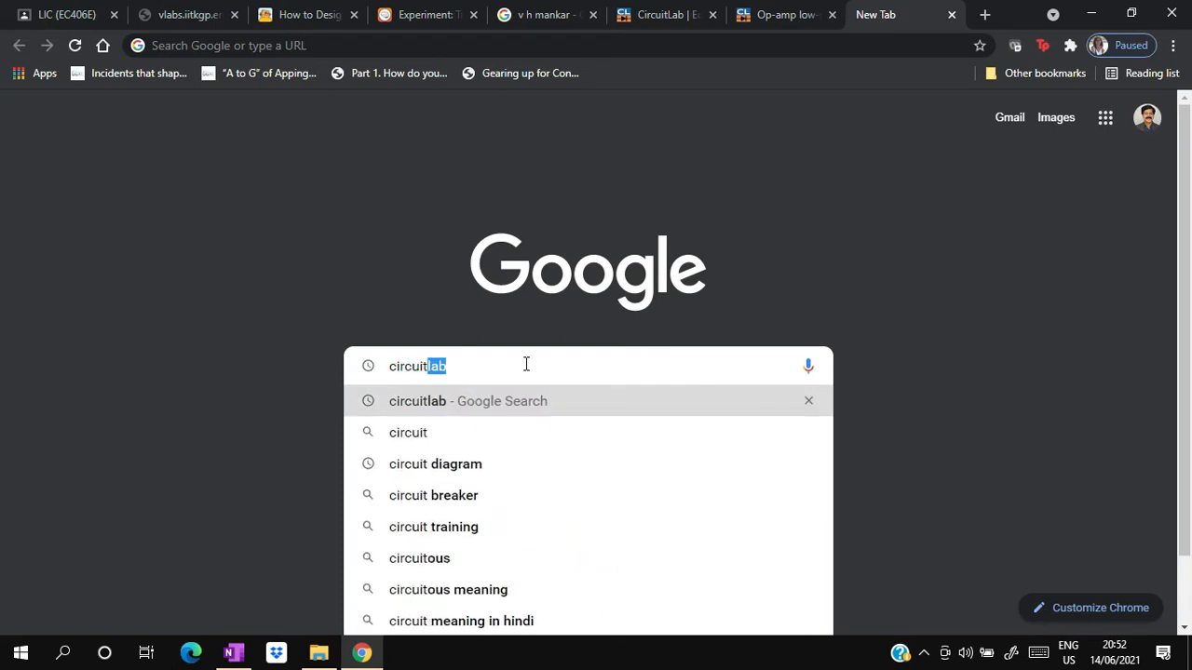
text(lab)
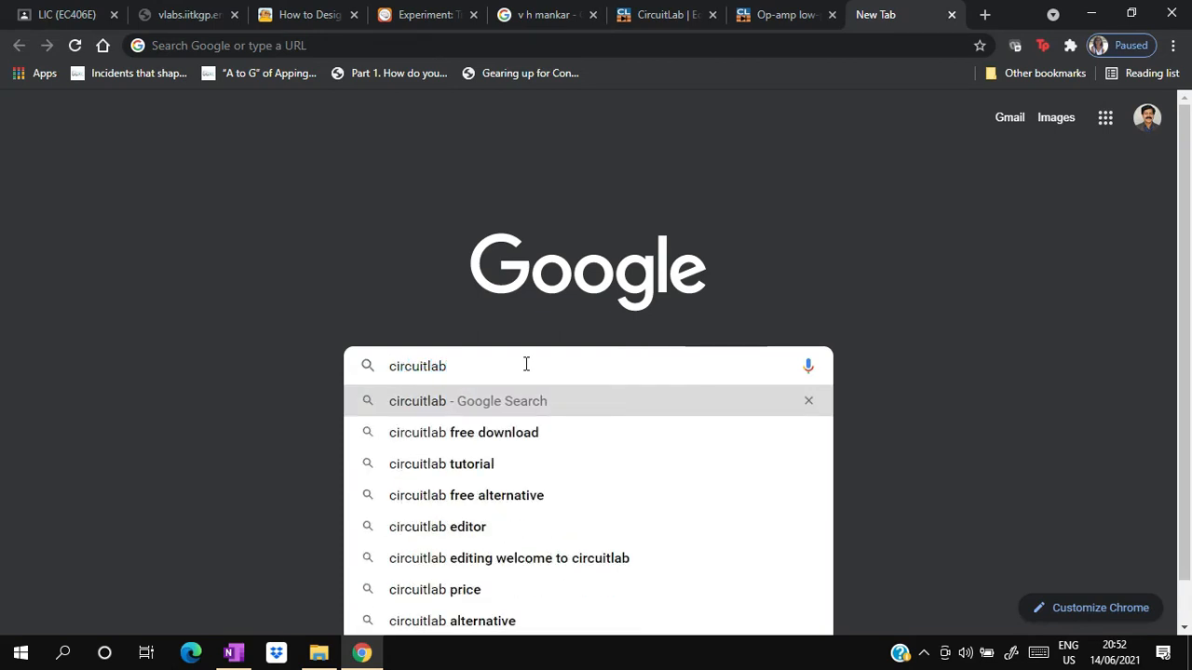
key(Return)
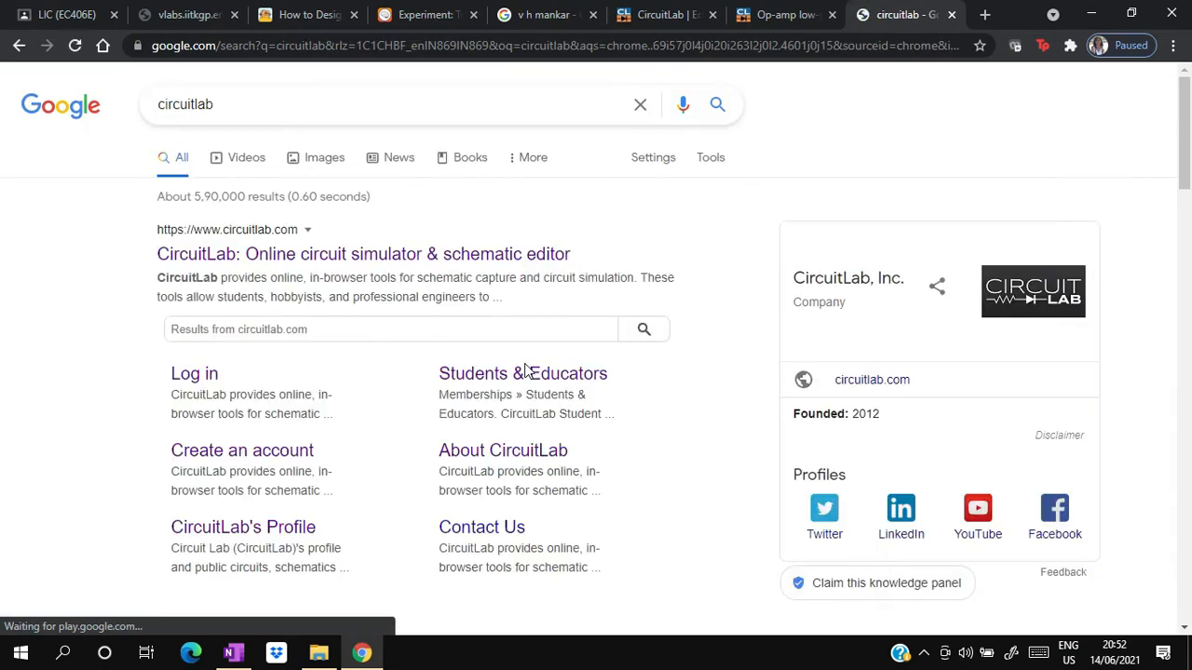
click(294, 251)
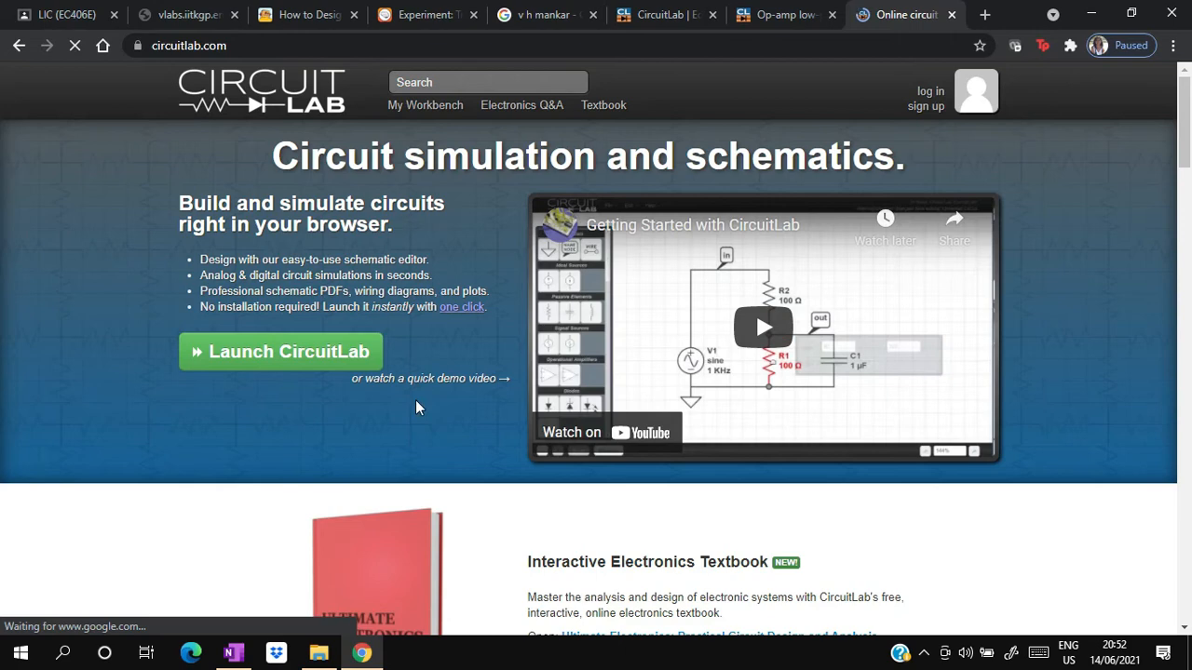
- Search the CircuitLab site for "active low pass filter" and open the Active Low Pass Filter circuit
scroll(3, 206, down, 4)
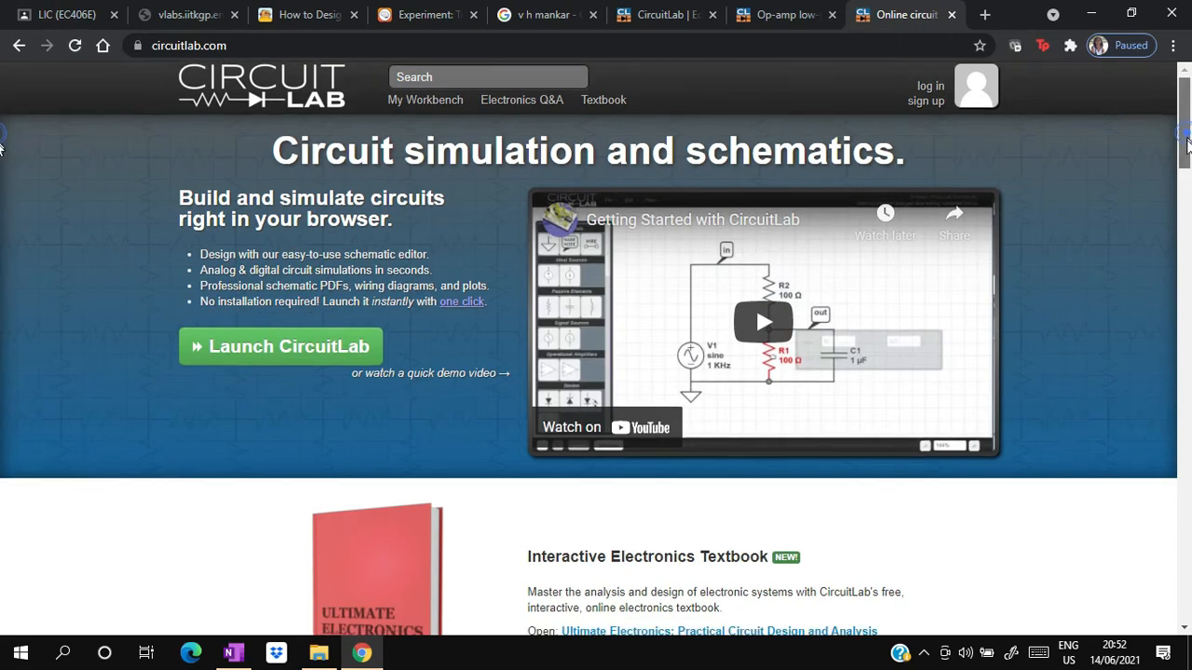
drag(1185, 206, 1186, 475)
key(Home)
click(529, 84)
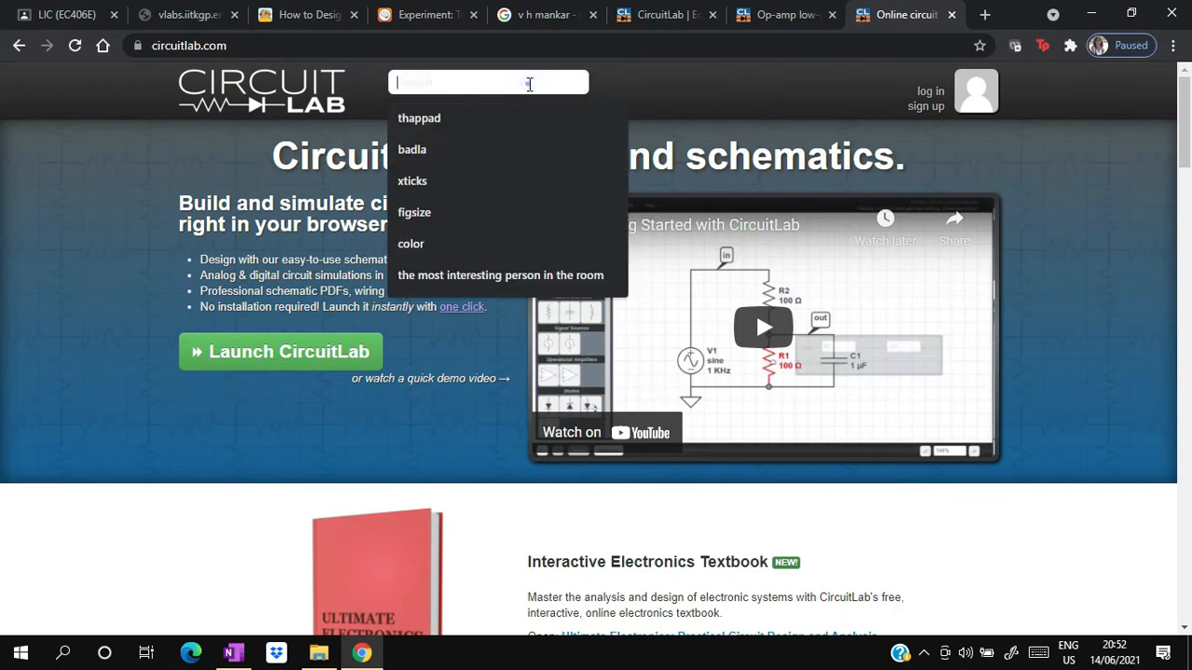
text(active low)
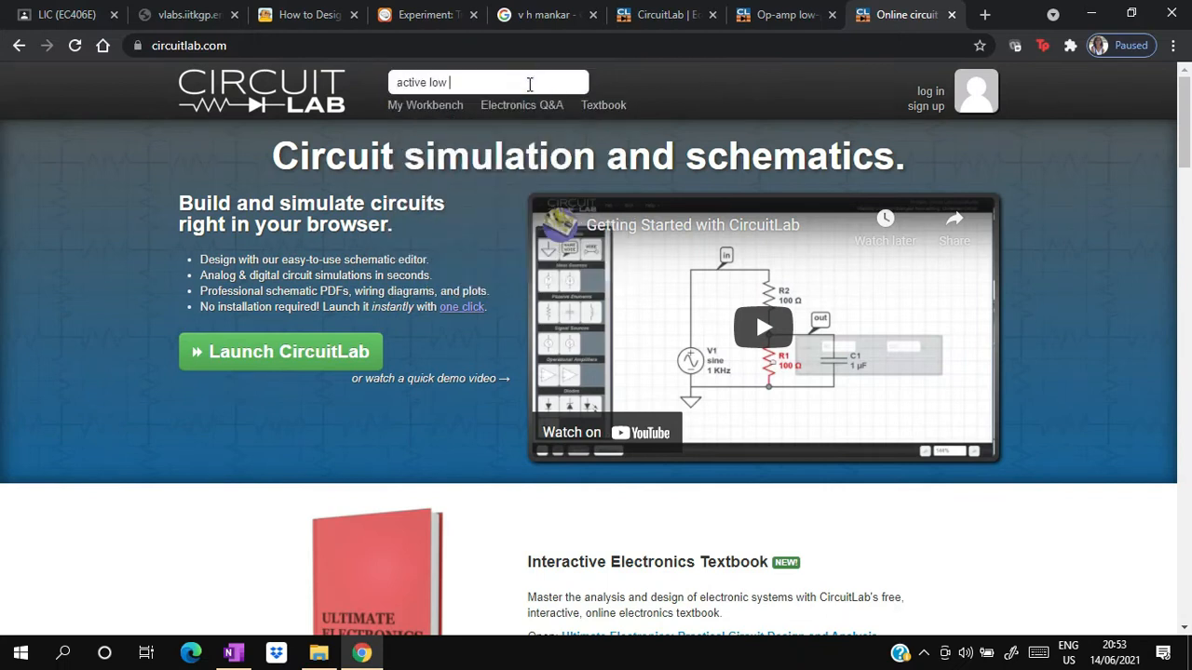
text( pass filter)
key(Return)
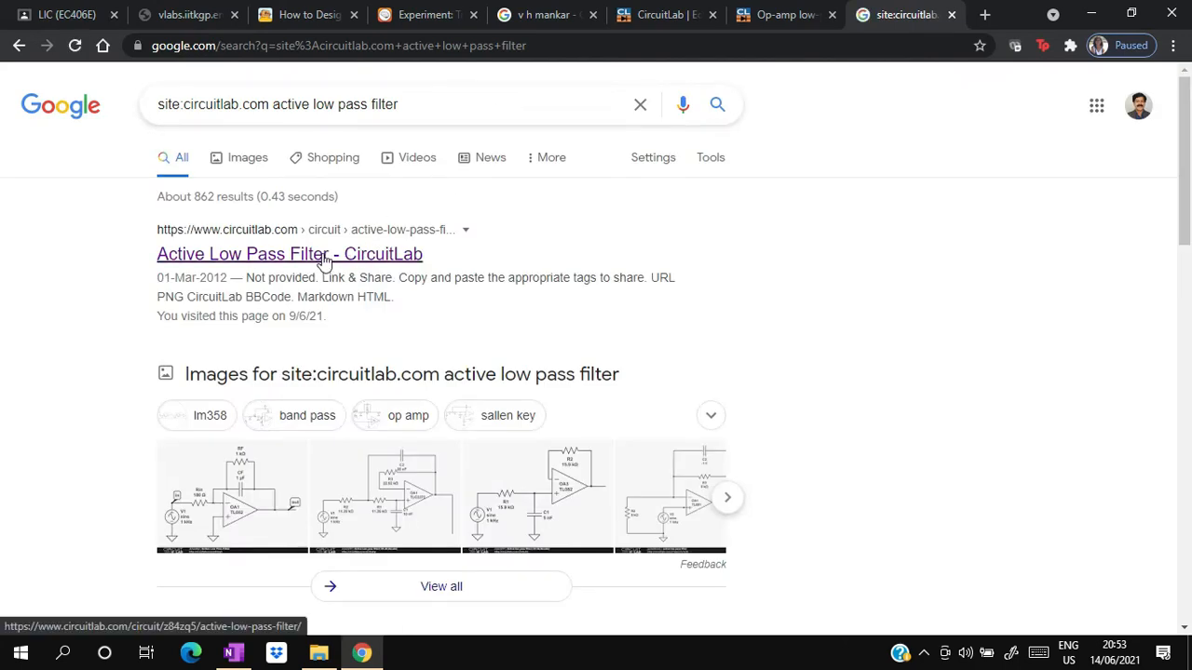
click(323, 260)
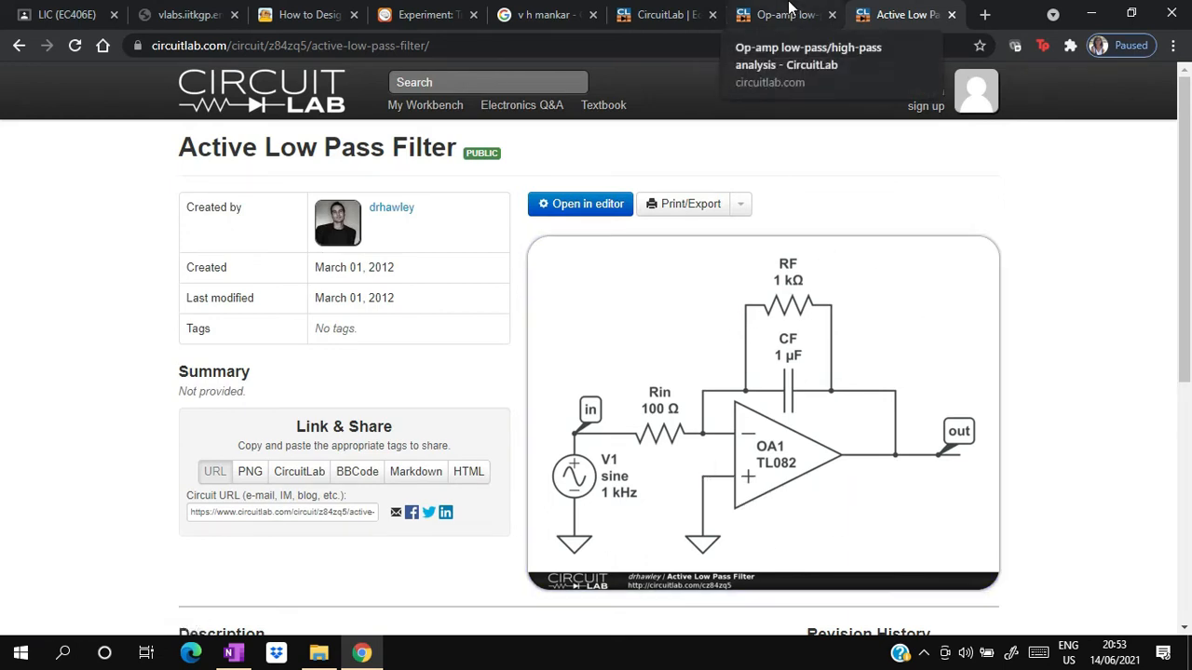
- Open the Op-amp low-pass/high-pass analysis circuit in the editor, run its frequency-domain simulation and close the plot
click(789, 7)
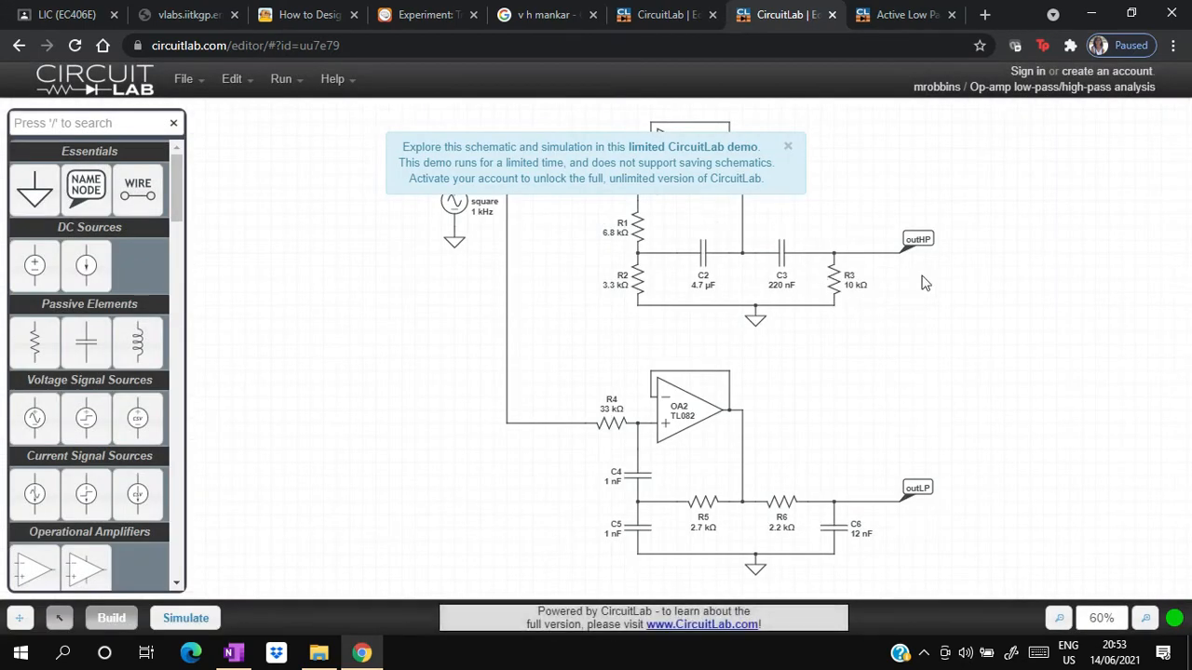
click(787, 146)
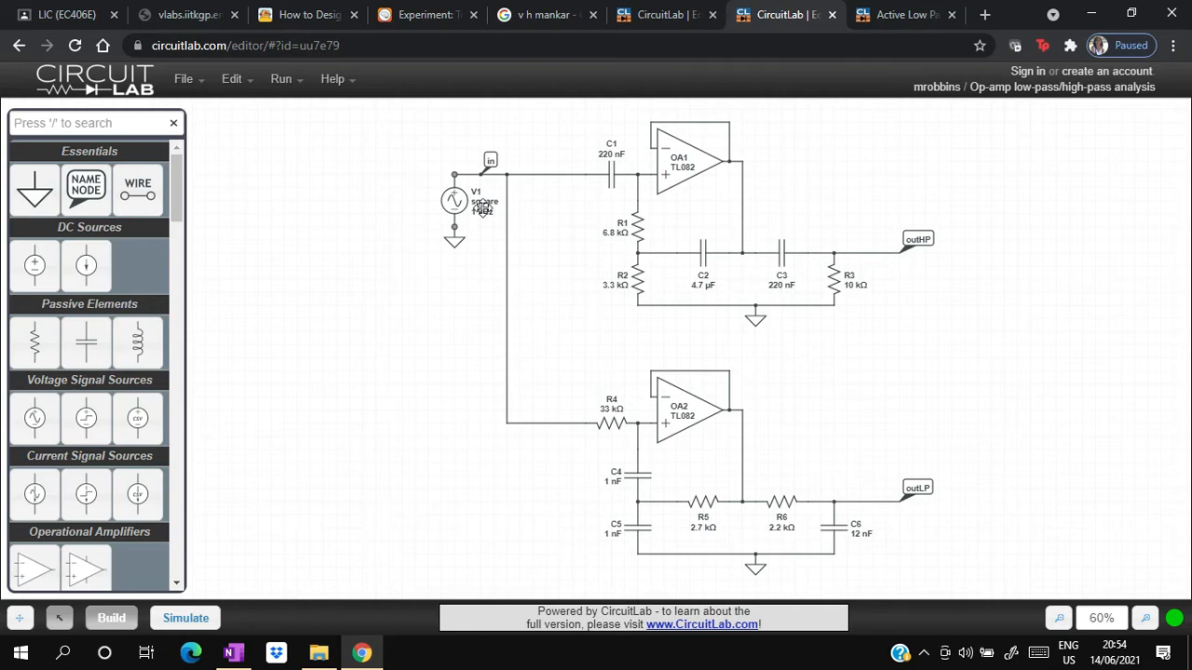
click(186, 618)
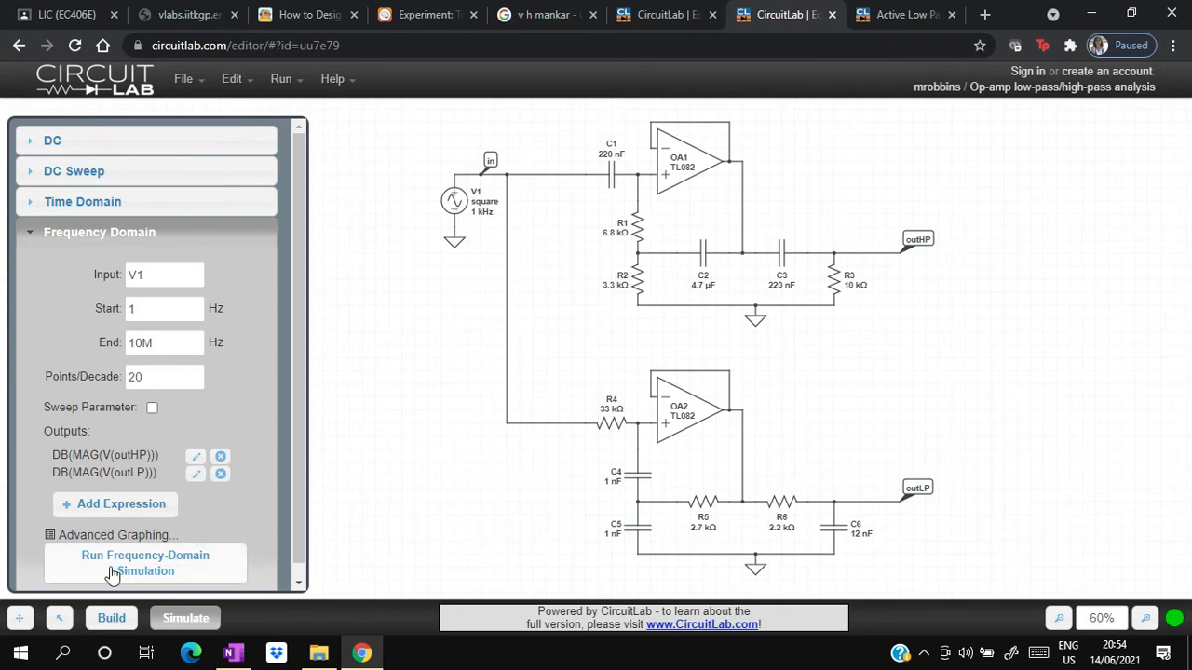
click(145, 571)
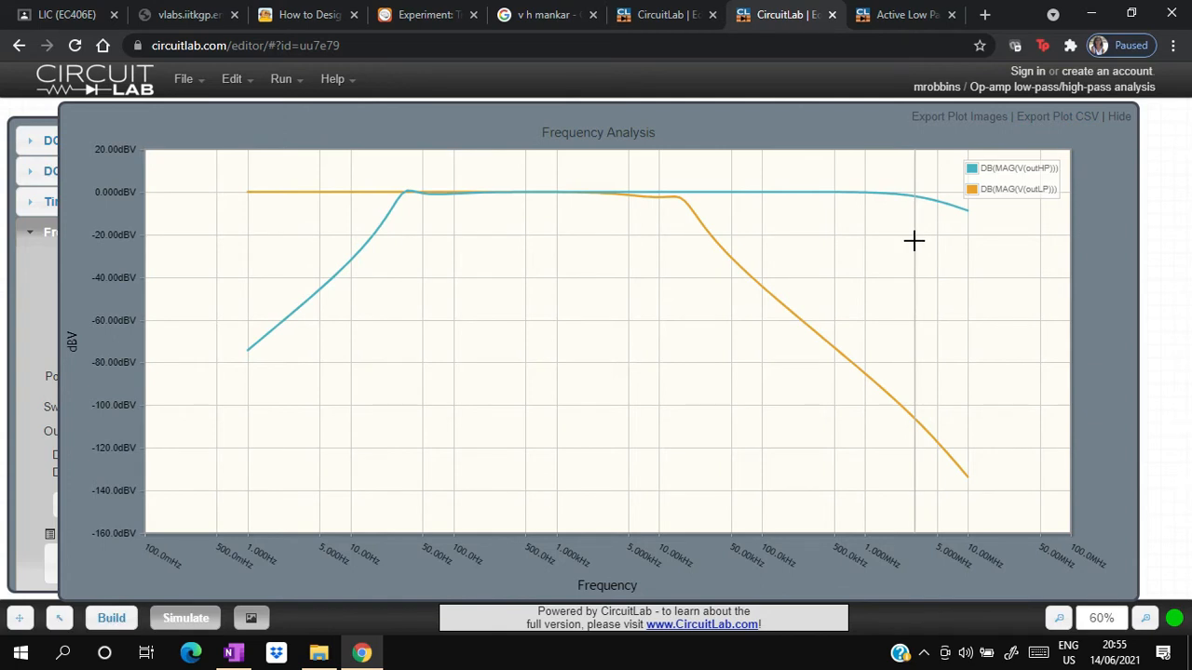
key(Escape)
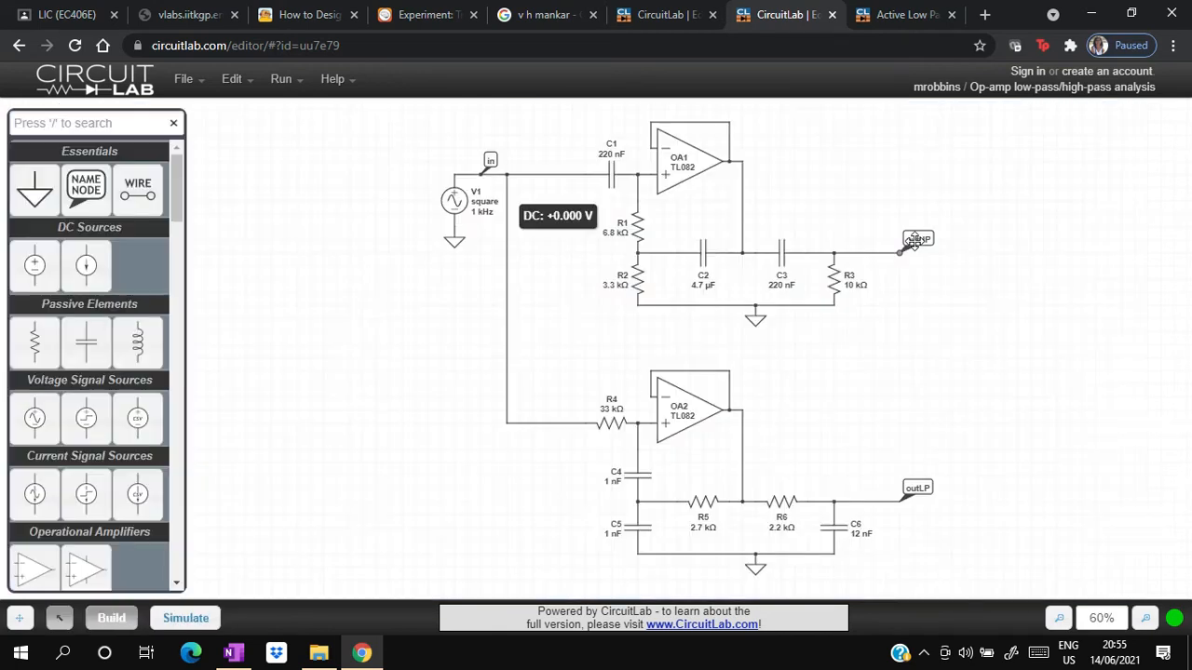
- Run the time-domain simulation of the circuit with the square-wave input and close the transient plot
click(168, 620)
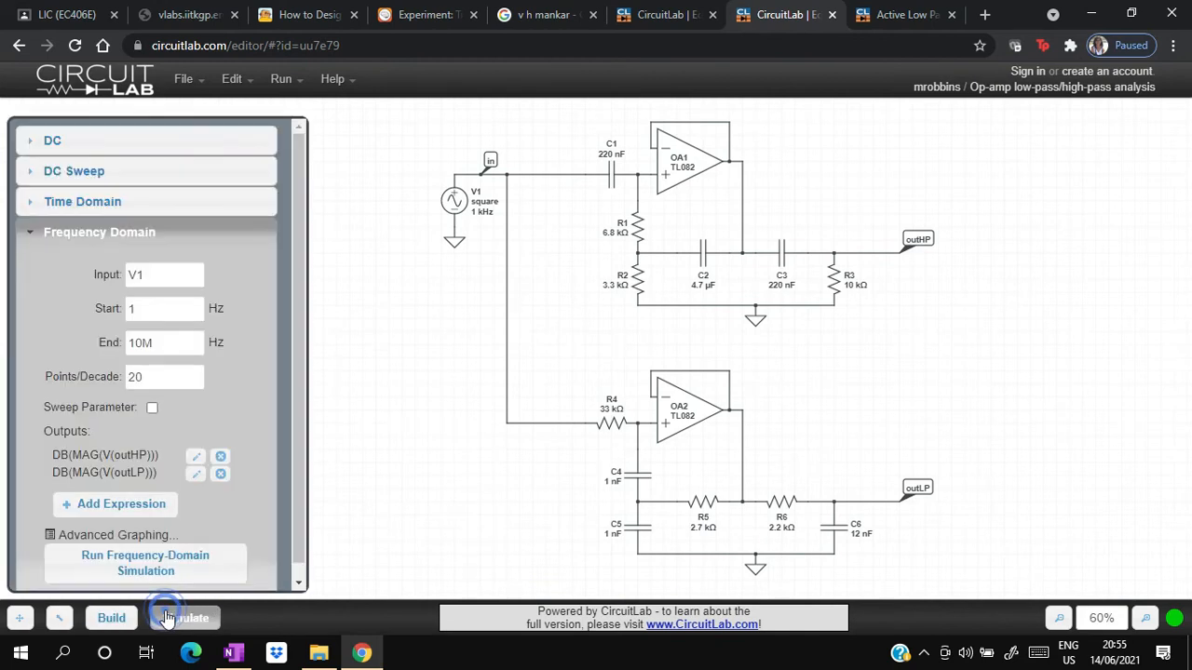
click(298, 583)
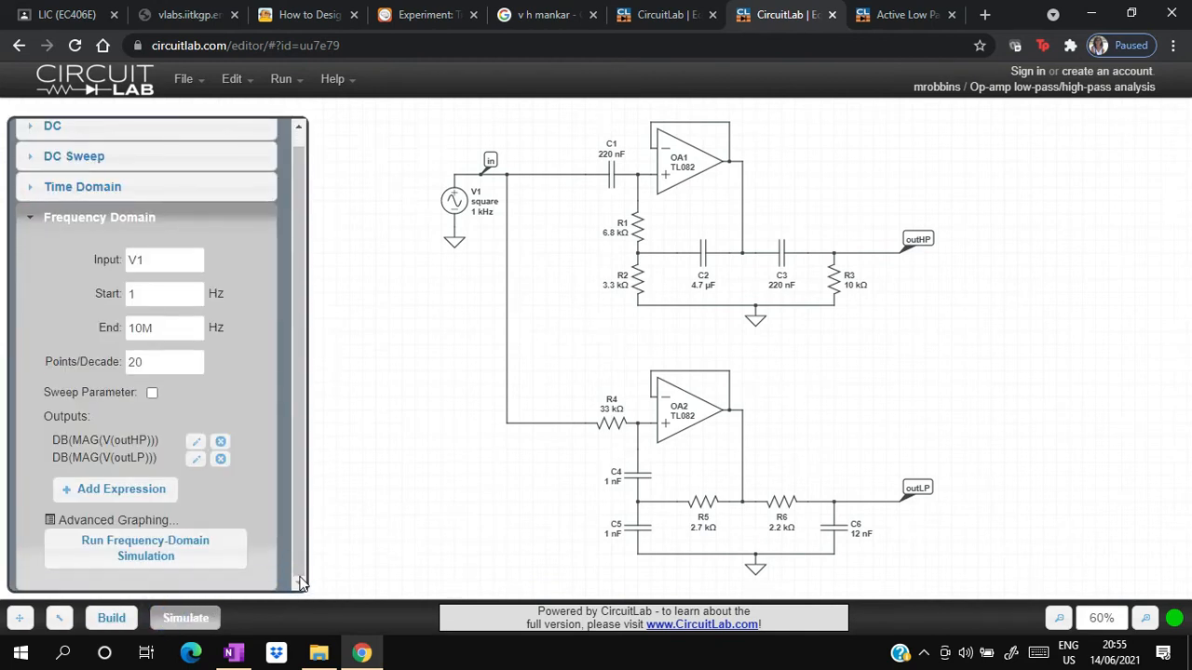
click(144, 189)
click(144, 533)
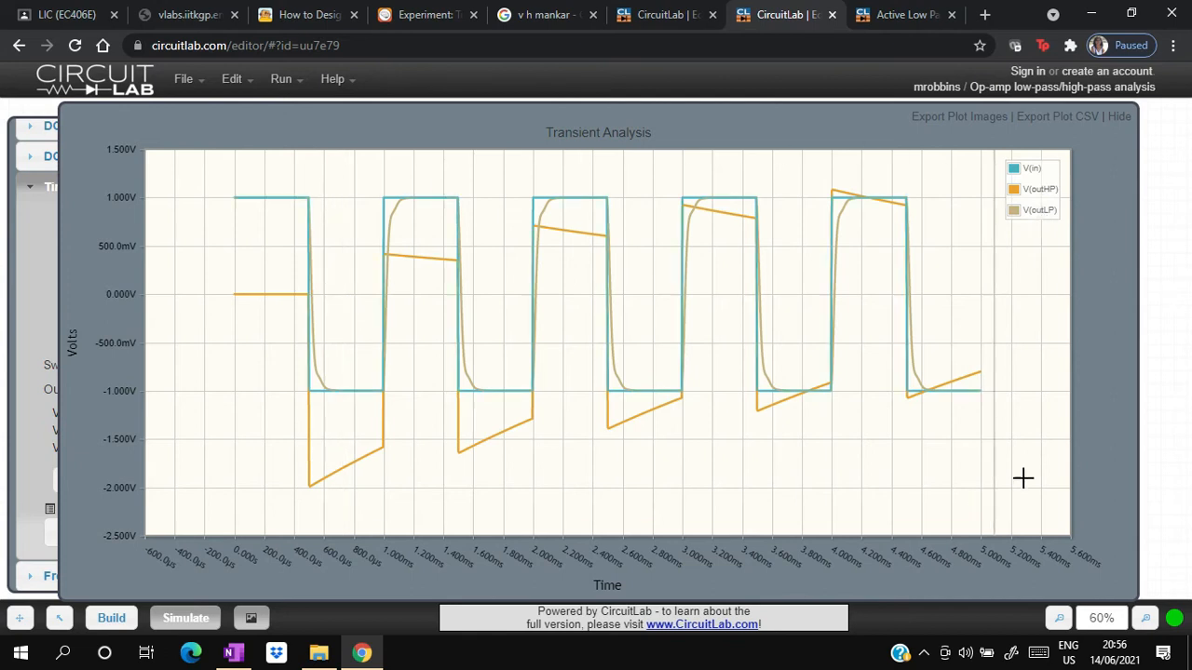
click(1090, 460)
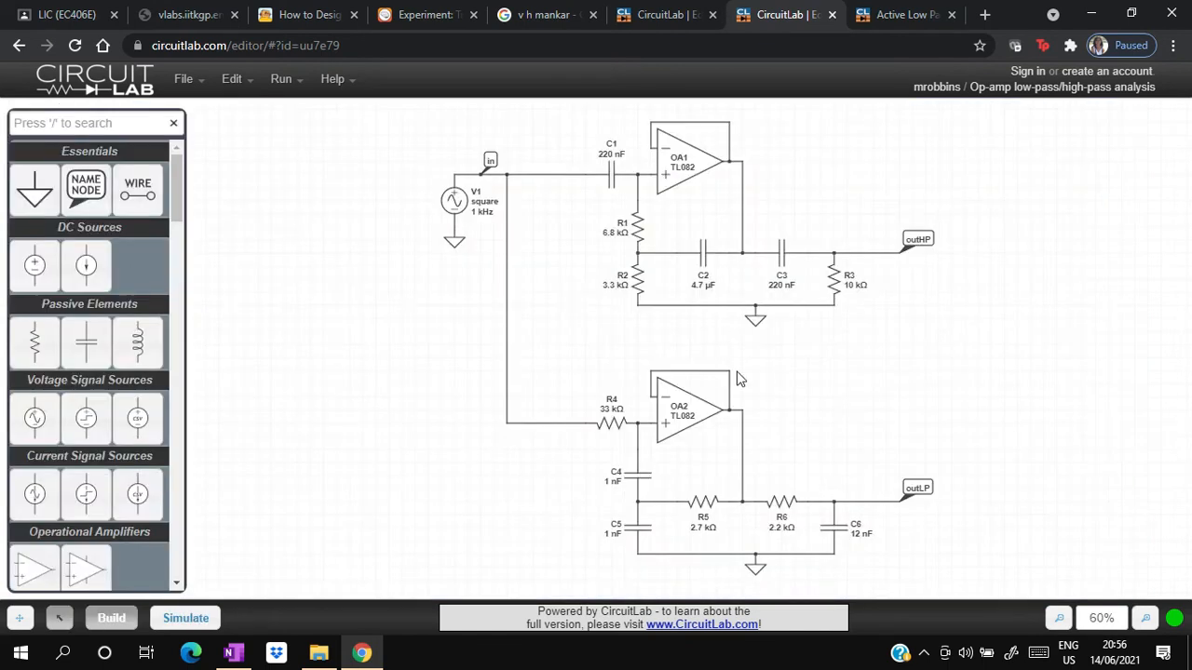
- Change the wave shape of voltage source V1 to sine
double_click(458, 203)
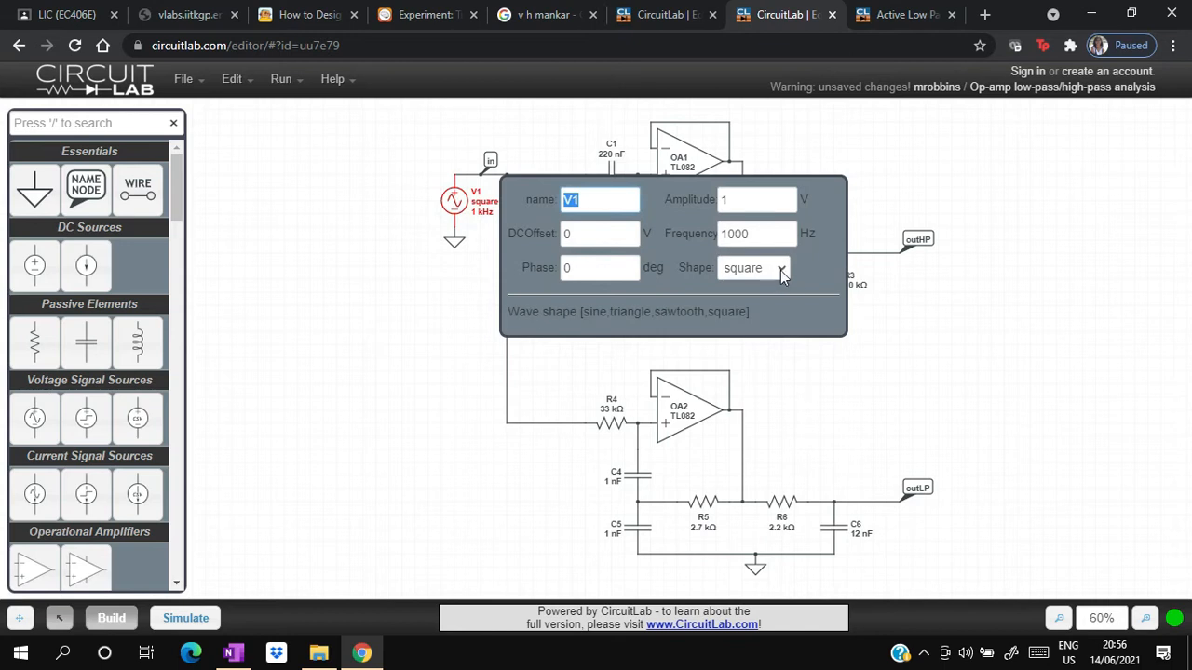
click(780, 269)
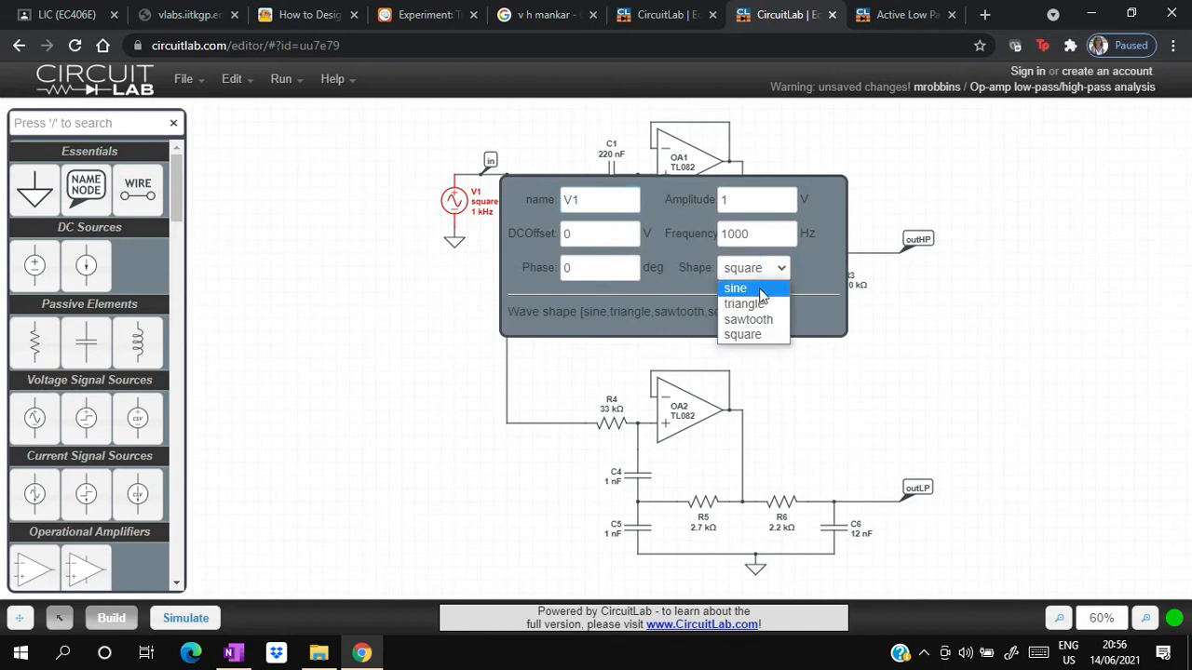
click(736, 288)
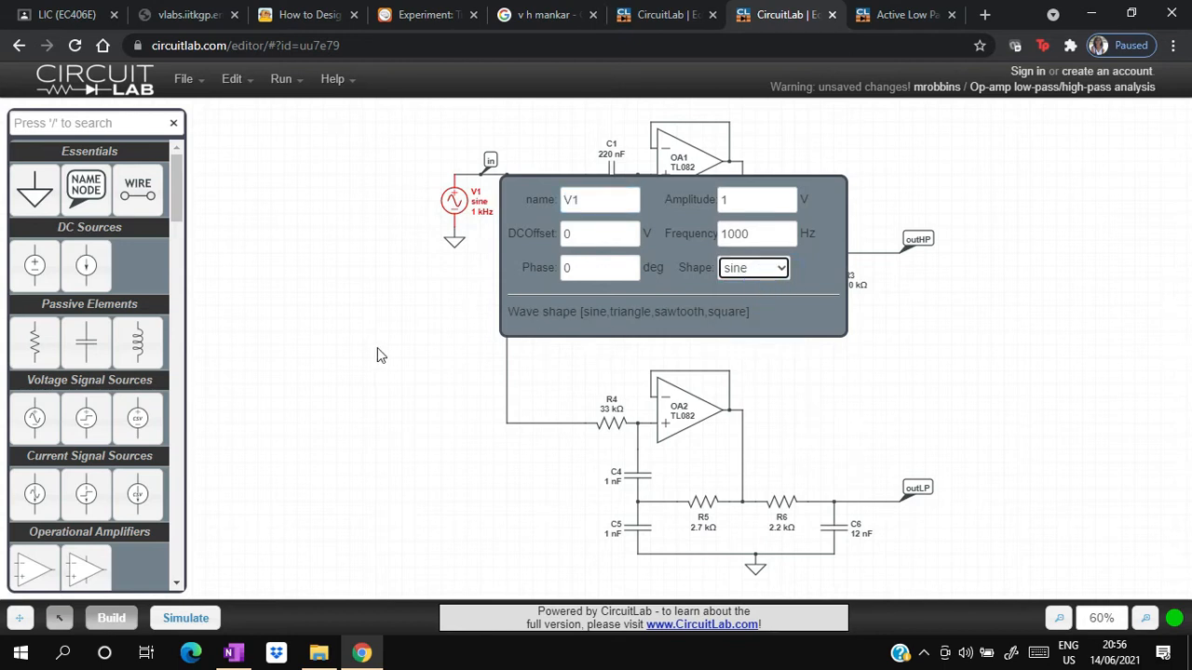
click(351, 347)
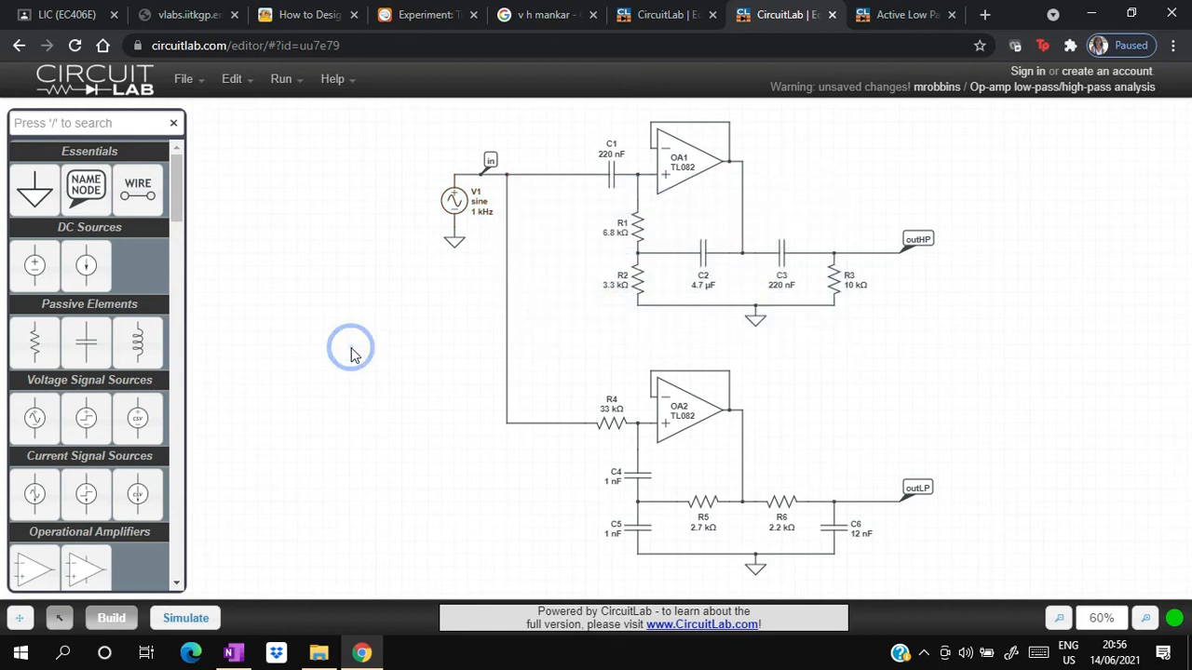
- Run the time-domain simulation with the sine input and close the transient plot
click(185, 618)
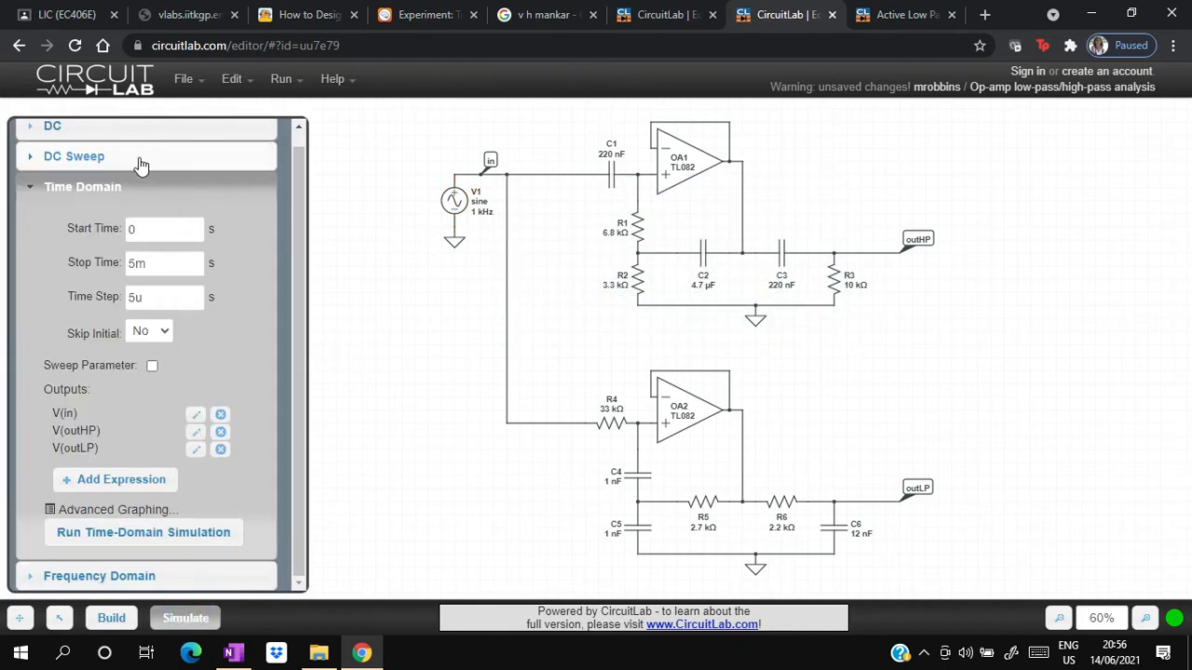
click(84, 540)
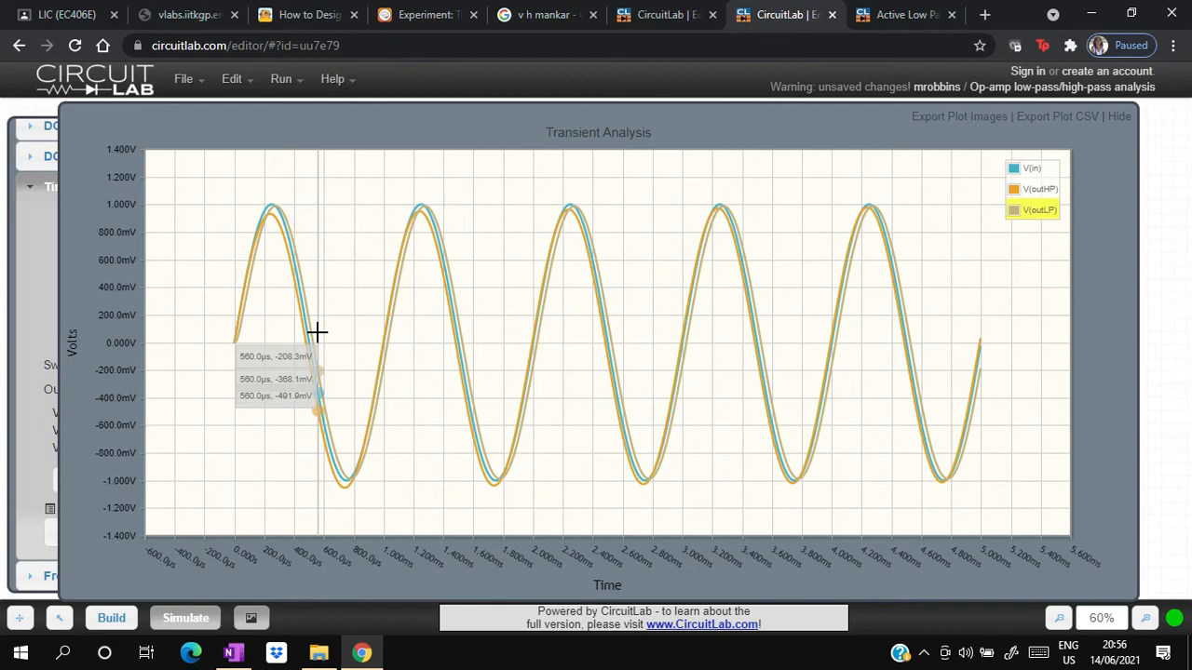
key(Escape)
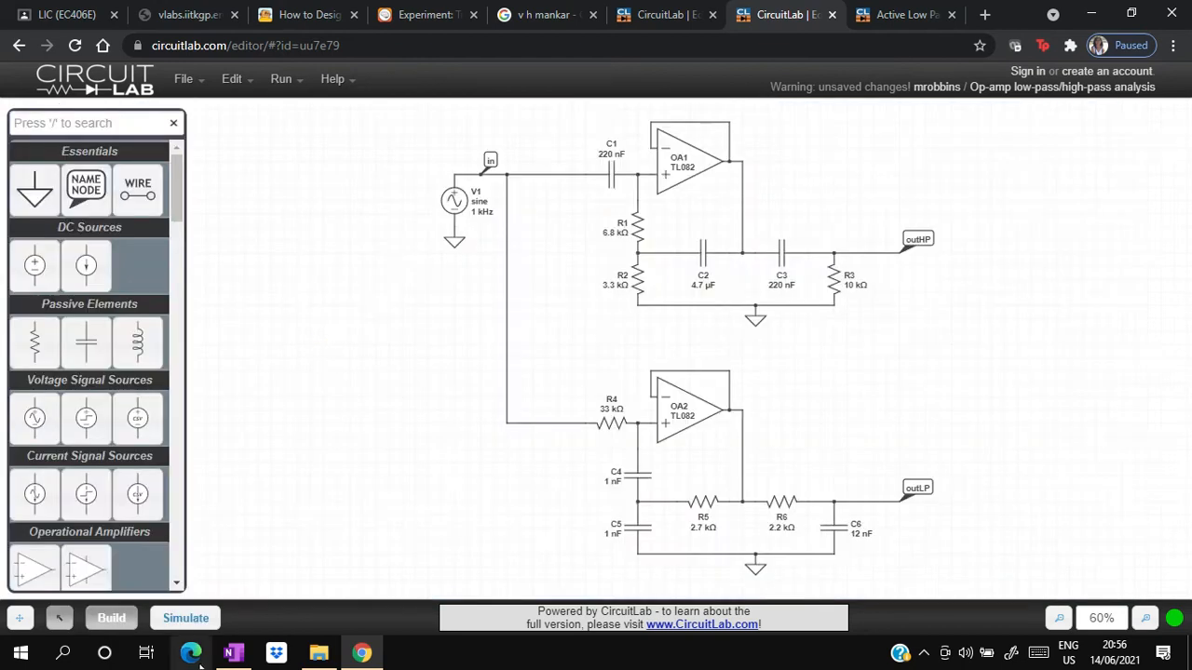
- Run the frequency-domain simulation of the circuit with V1 as a sine source
click(198, 620)
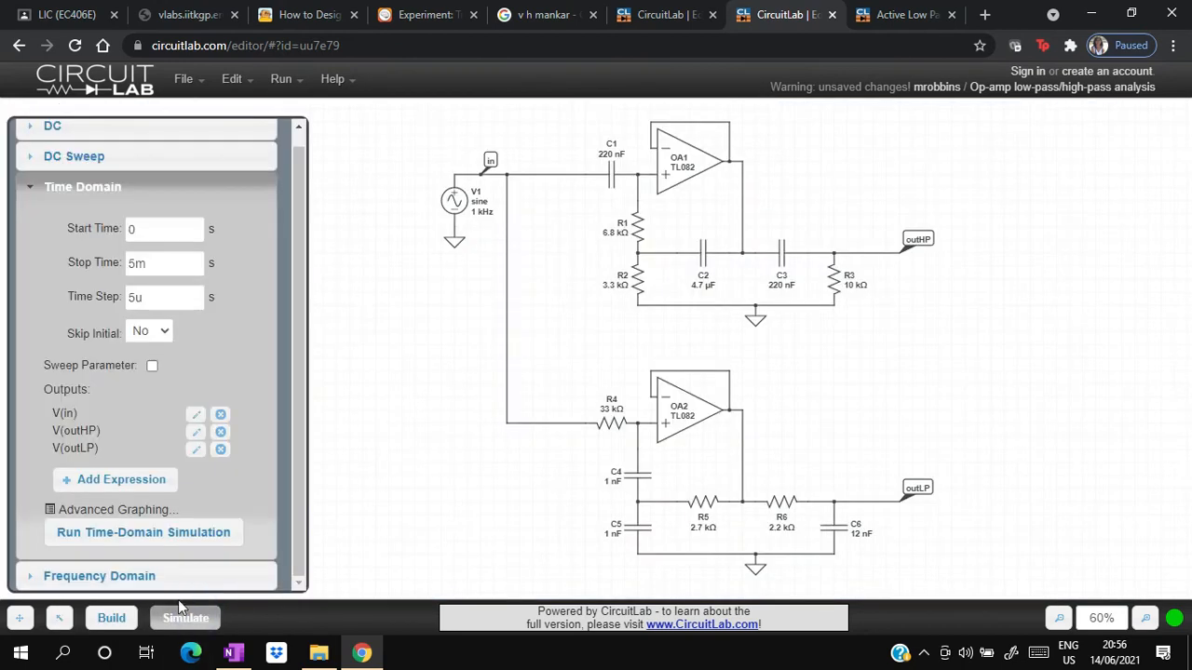
click(127, 577)
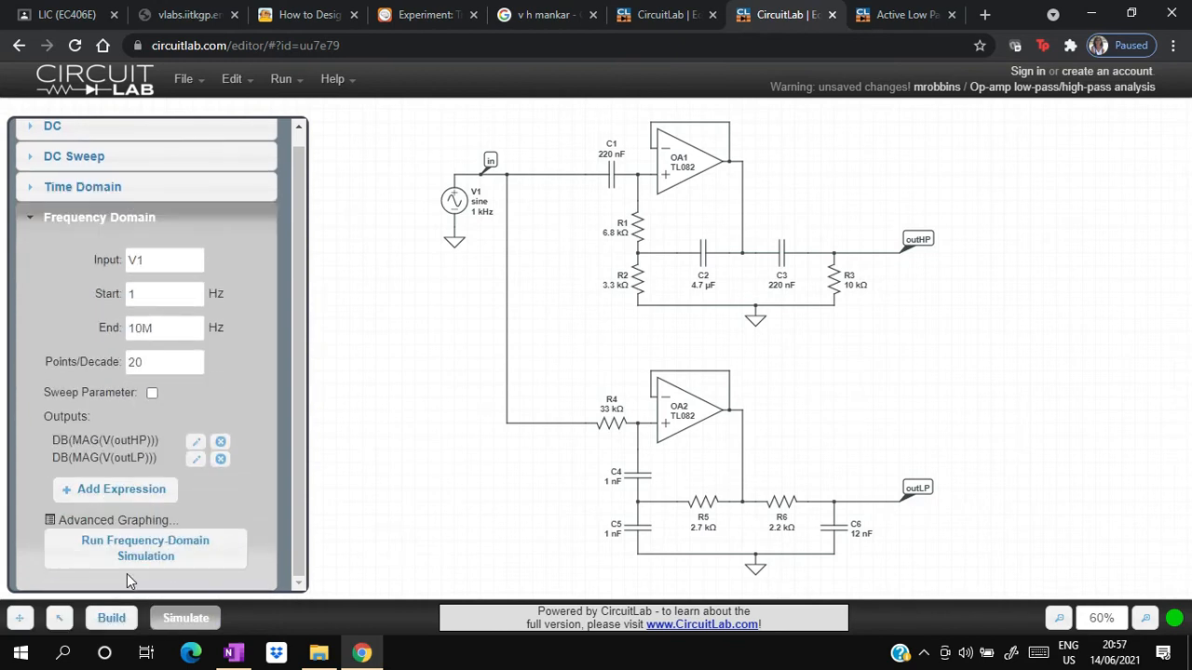
click(159, 541)
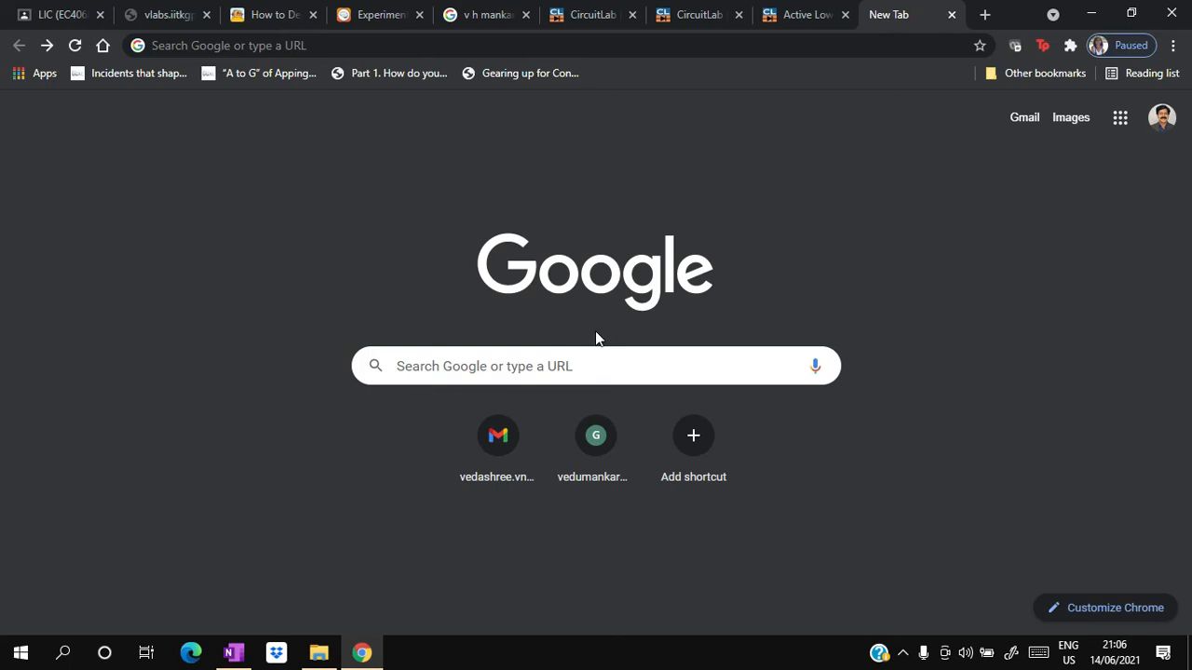
- Search the web for "active filter virtual lab" and browse the results
click(519, 378)
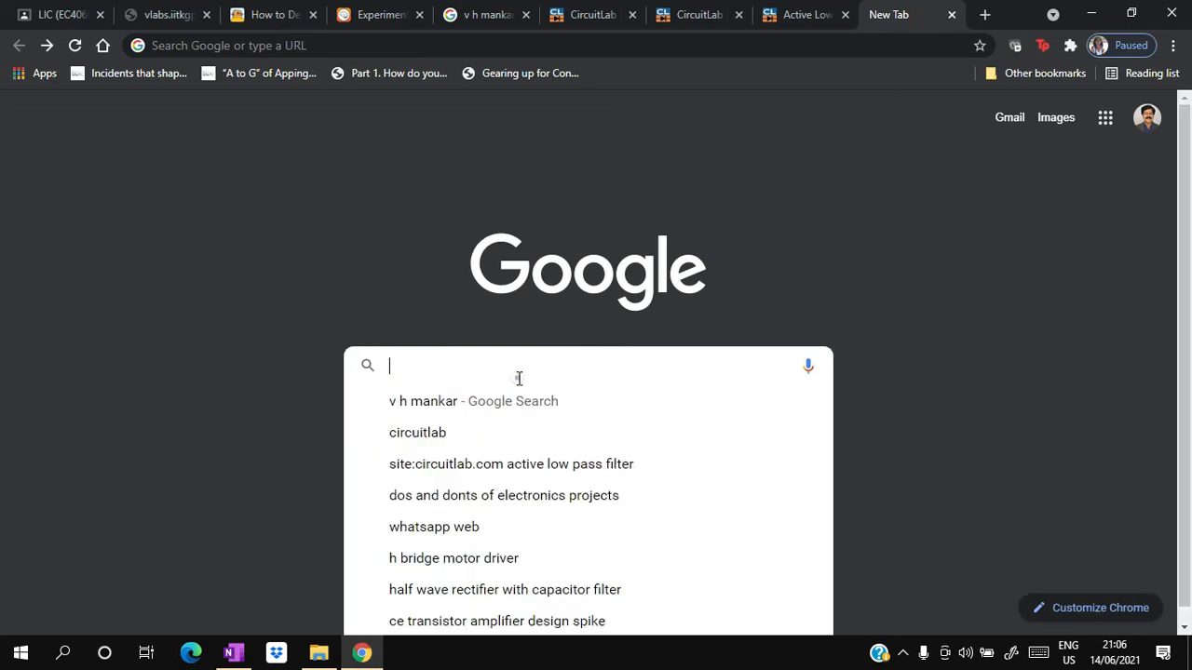
text(act)
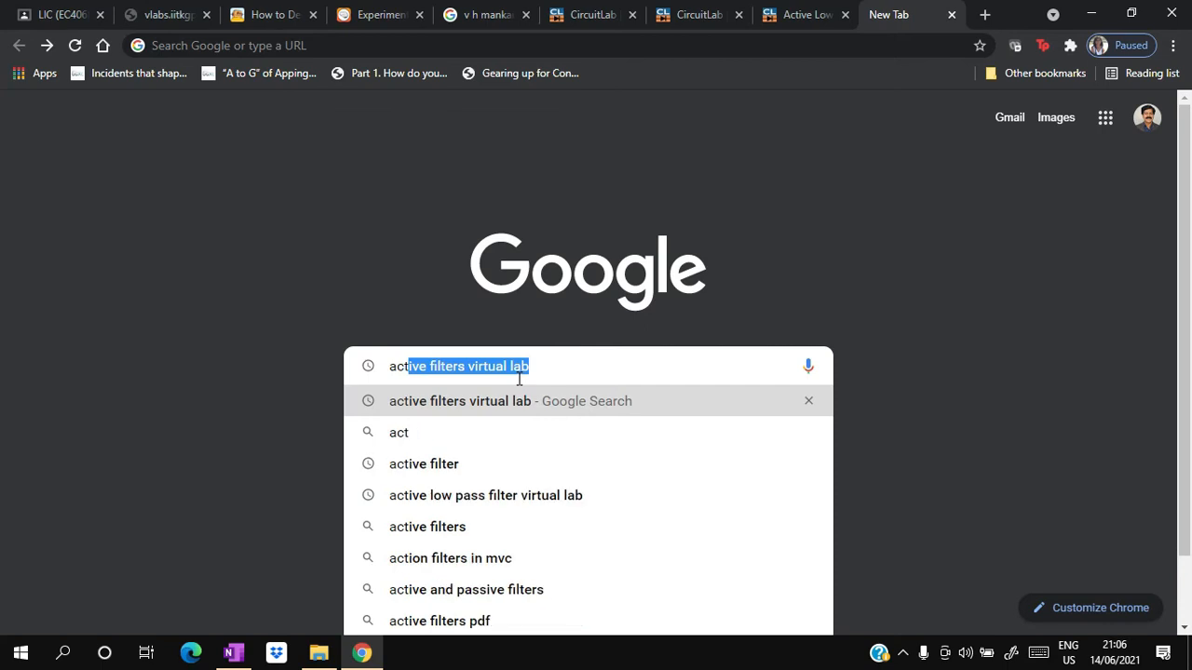
text(ive fil)
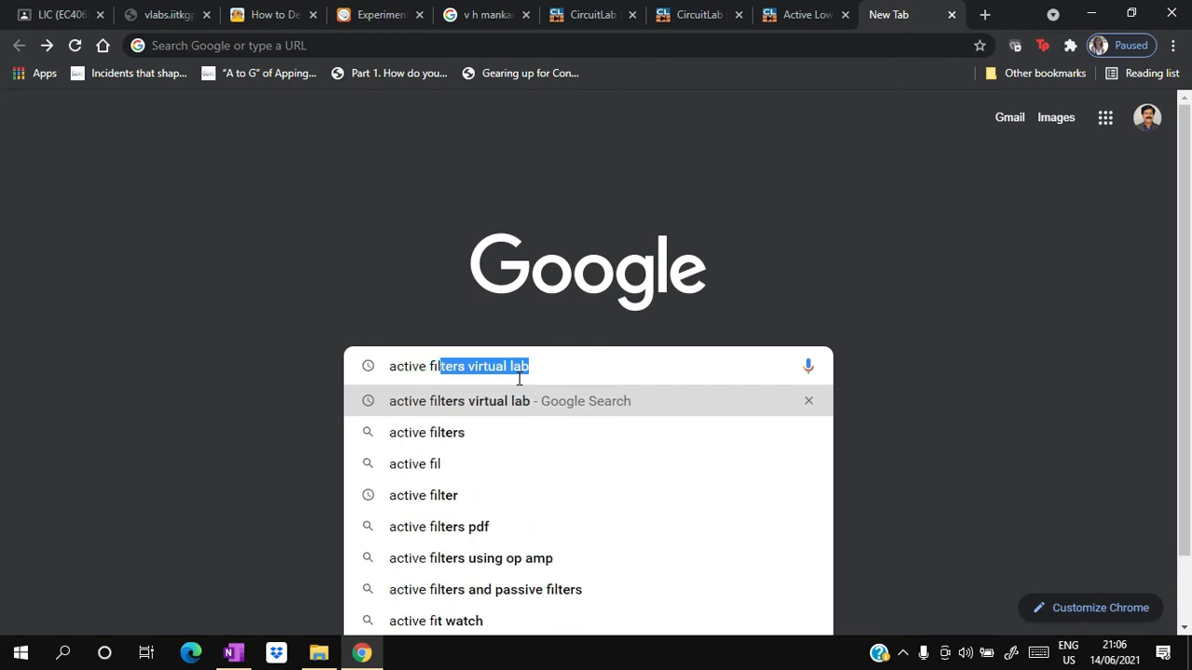
text(ter)
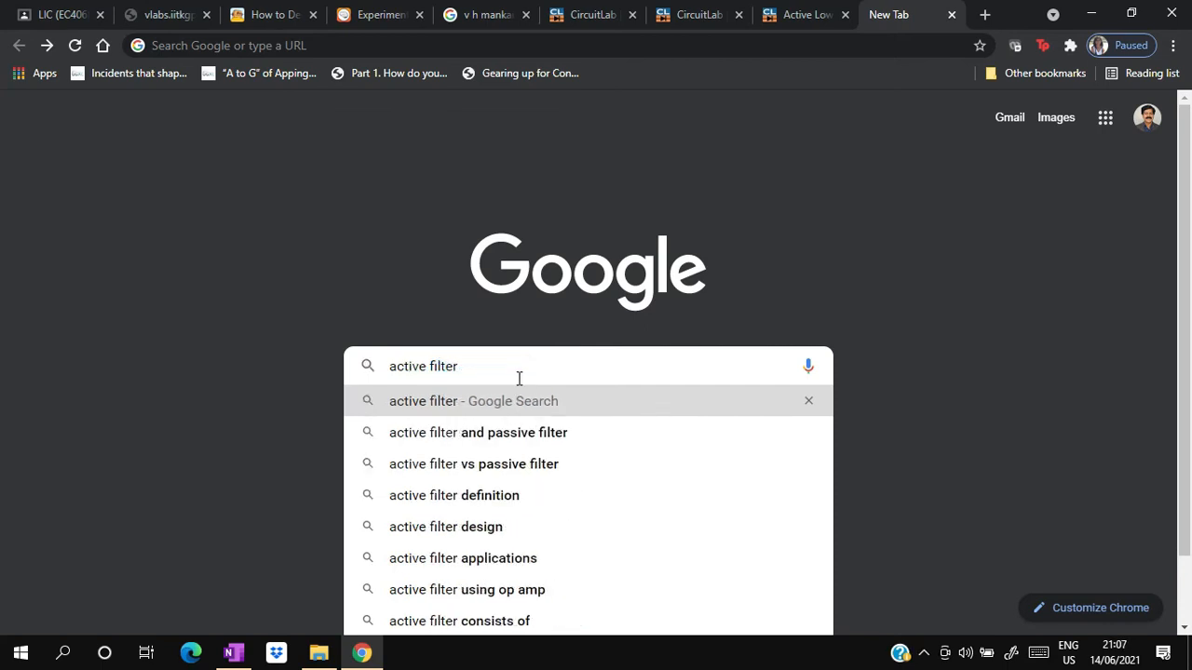
text( virtual)
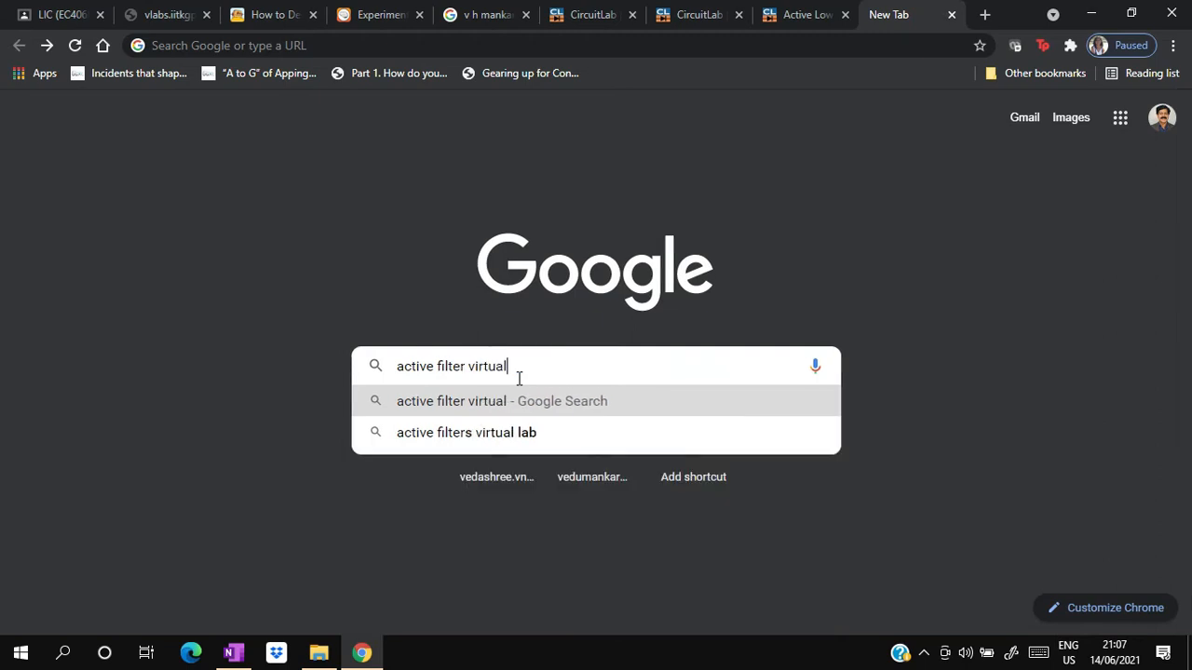
text( lab)
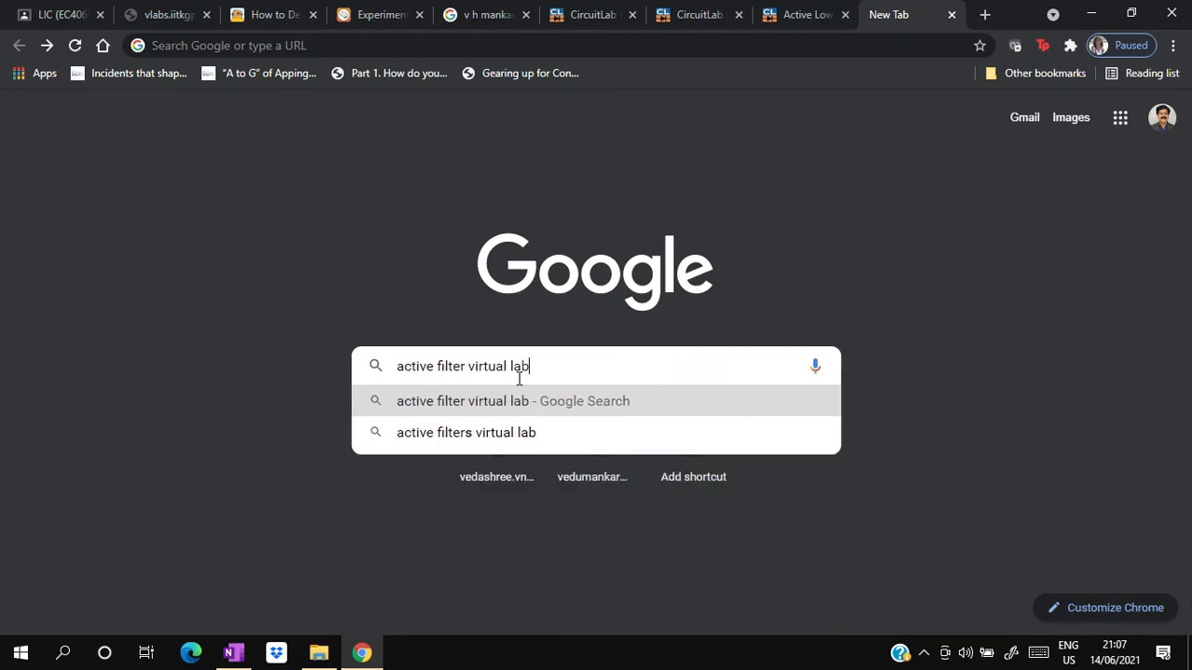
key(Return)
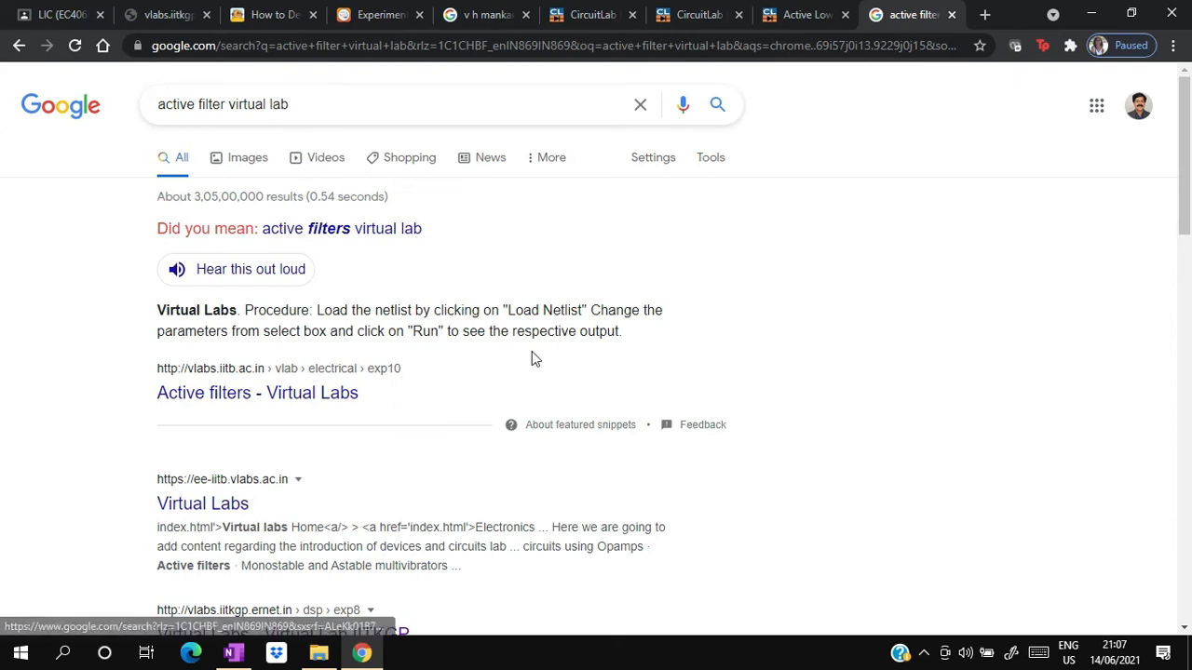
drag(1186, 210, 1187, 400)
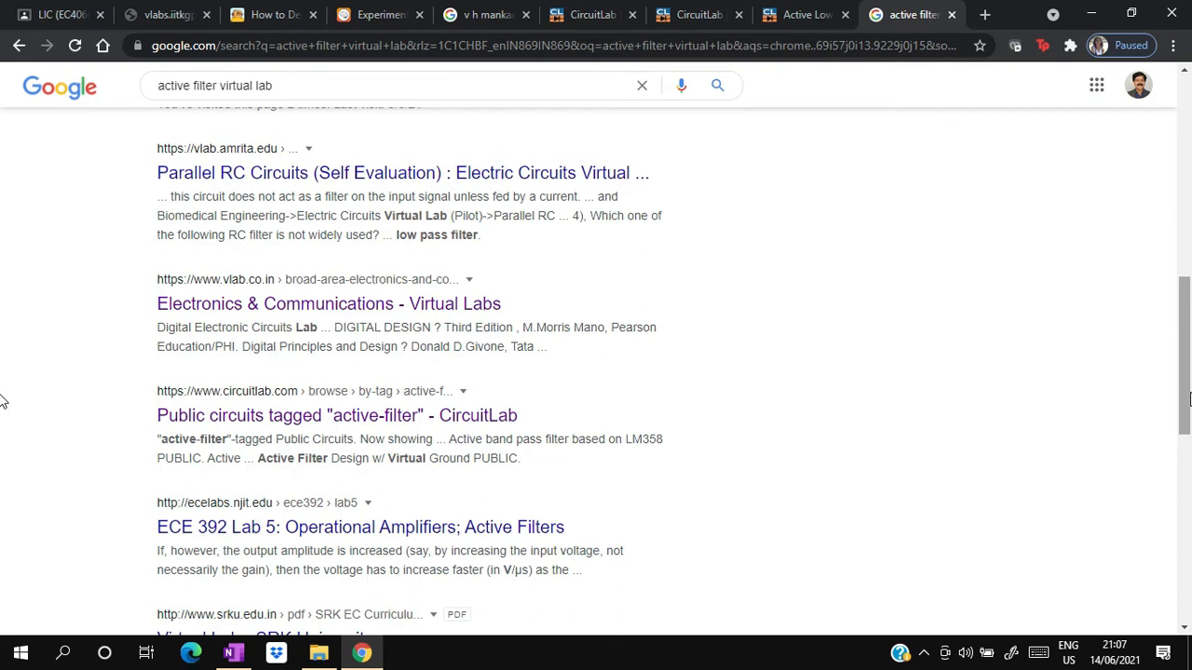
- Switch to the virtual lab simulator for the 2nd order Sallen Key active low pass filter and display its instructions
click(174, 7)
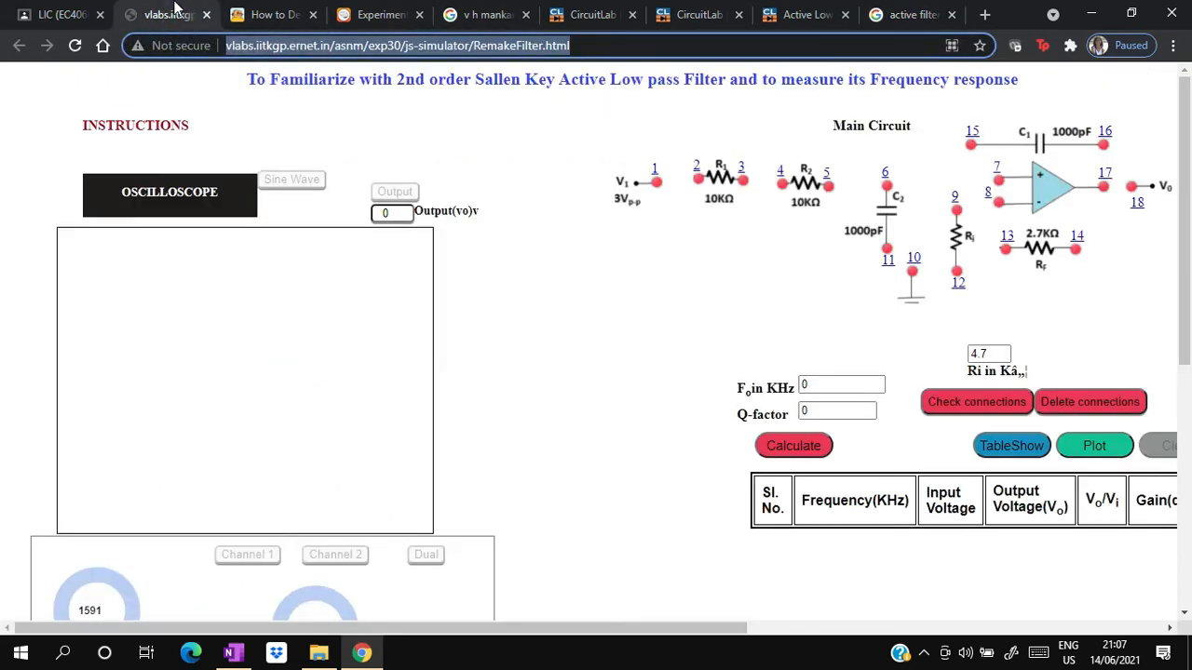
click(326, 93)
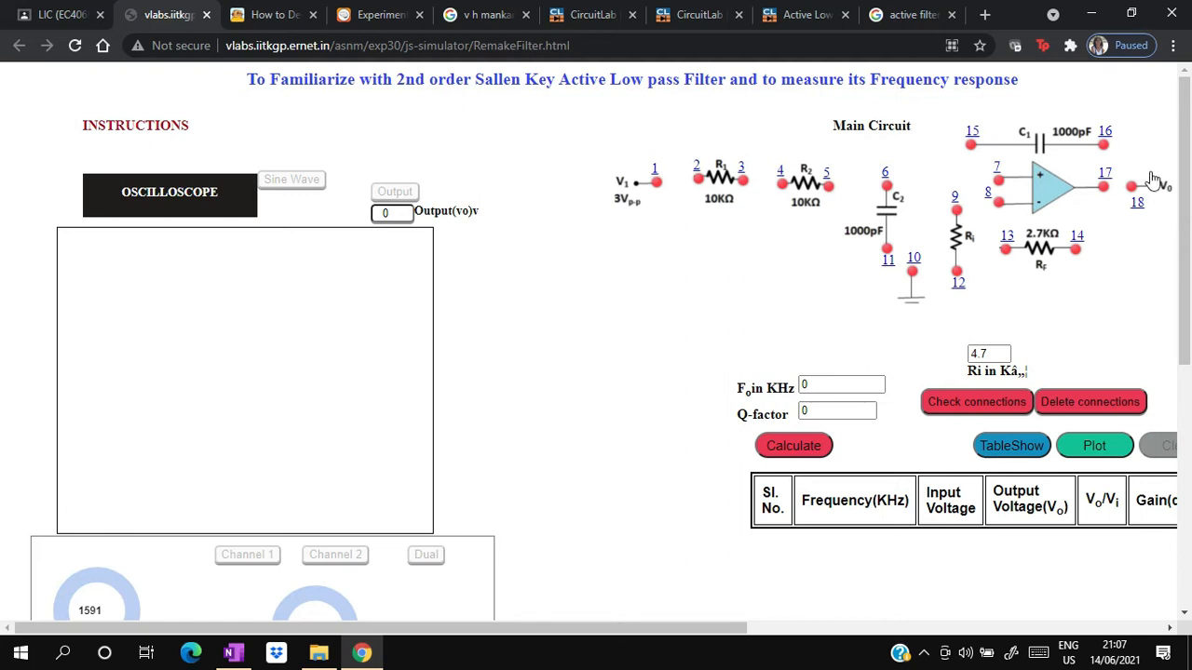
mouse_move(143, 118)
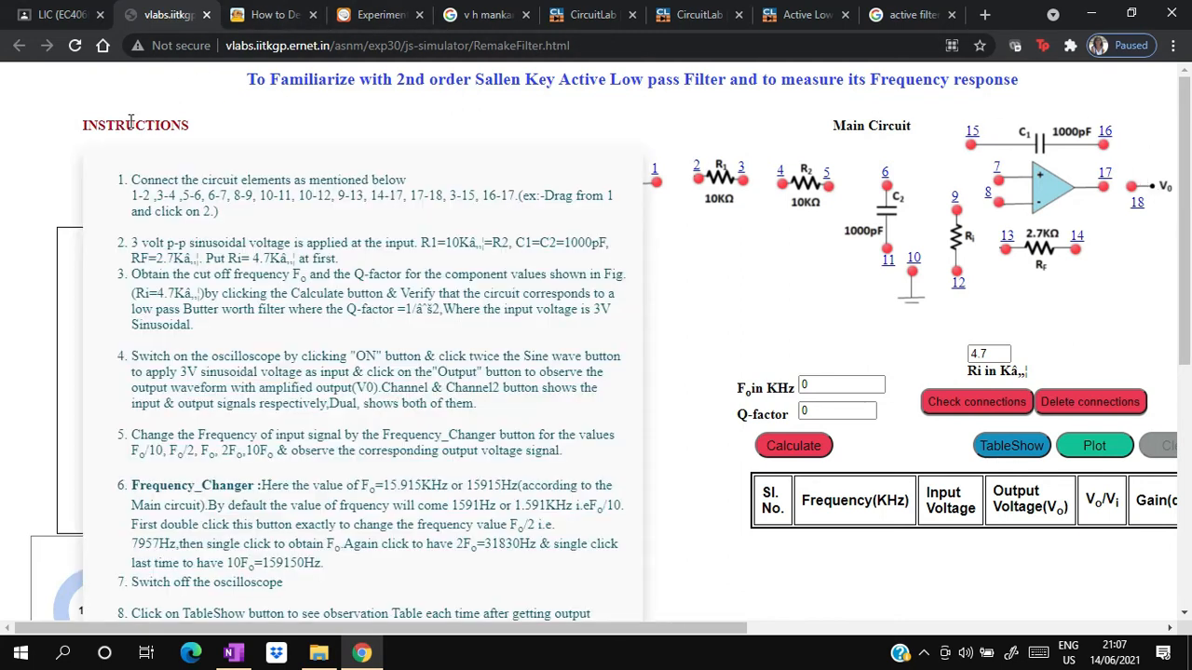
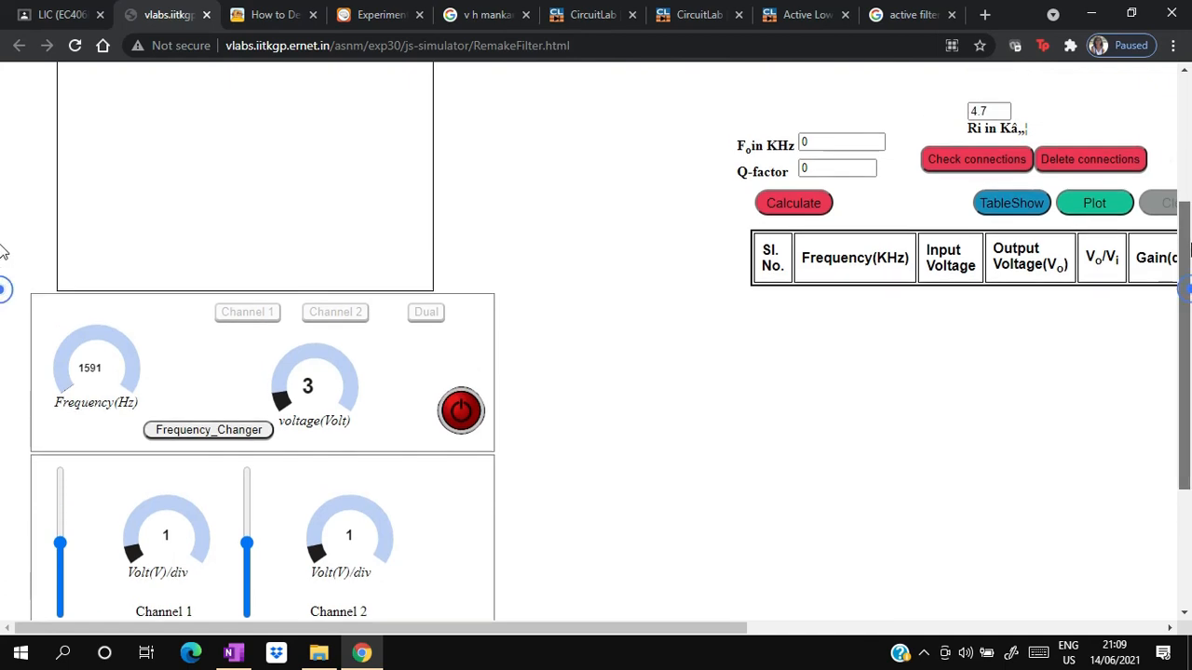
- Power on the oscilloscope, apply the sine wave input at 1591 Hz and 3 V, and generate the filter's output
scroll(3, 158, down, 3)
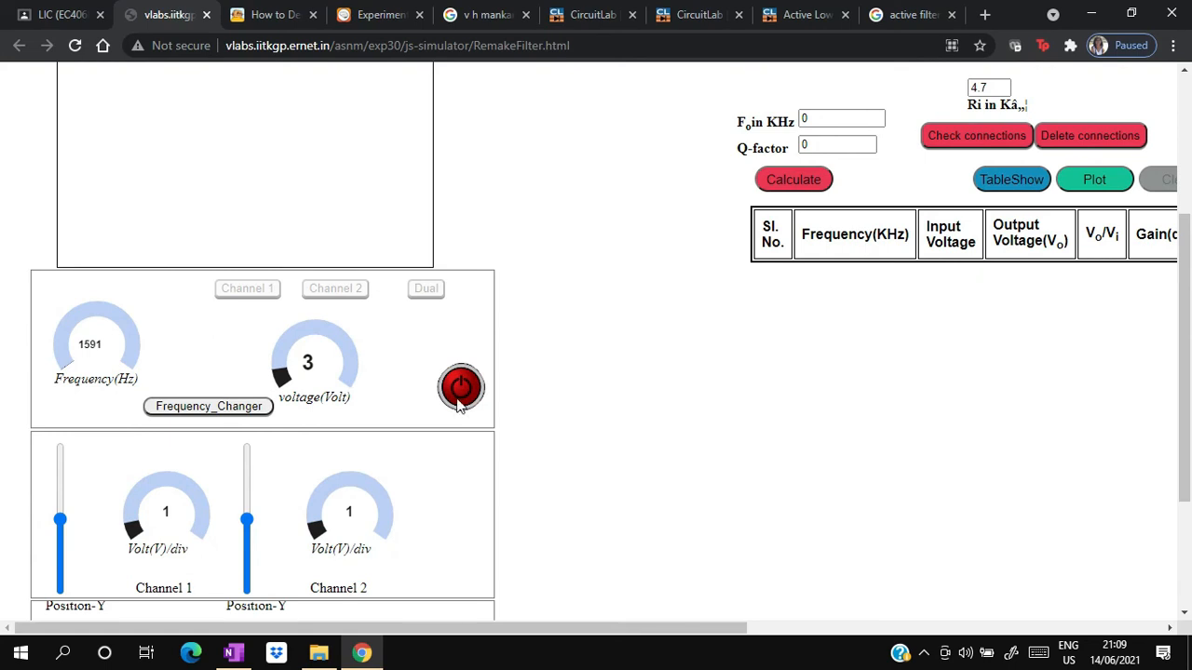
click(459, 396)
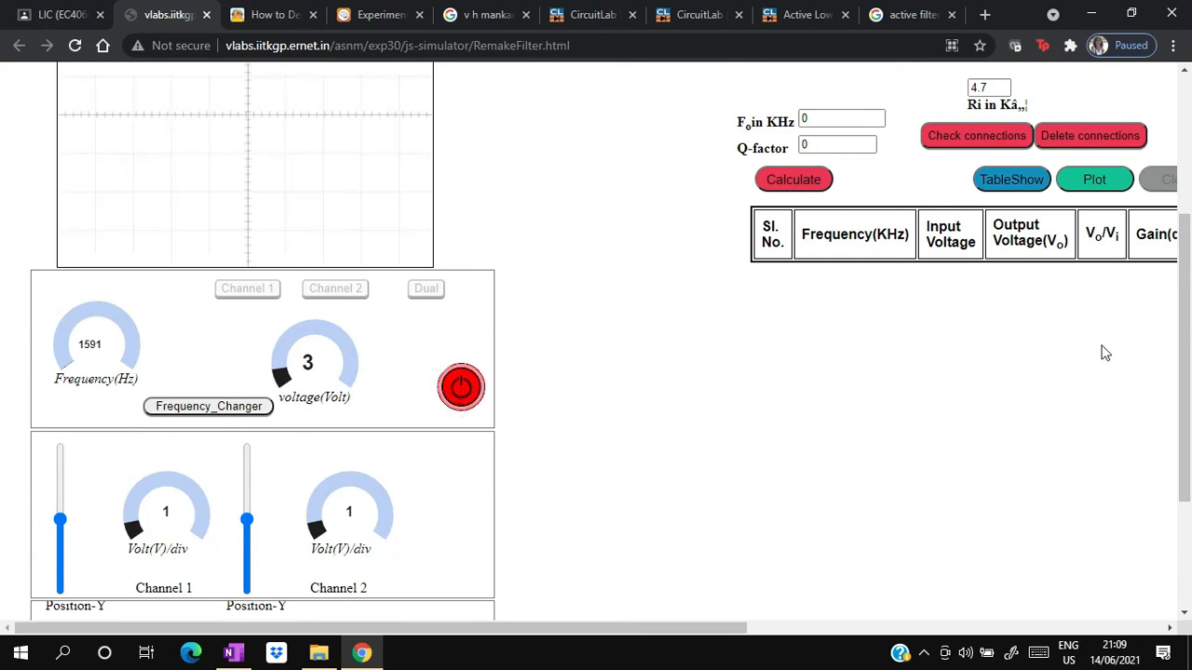
scroll(3, 362, up, 3)
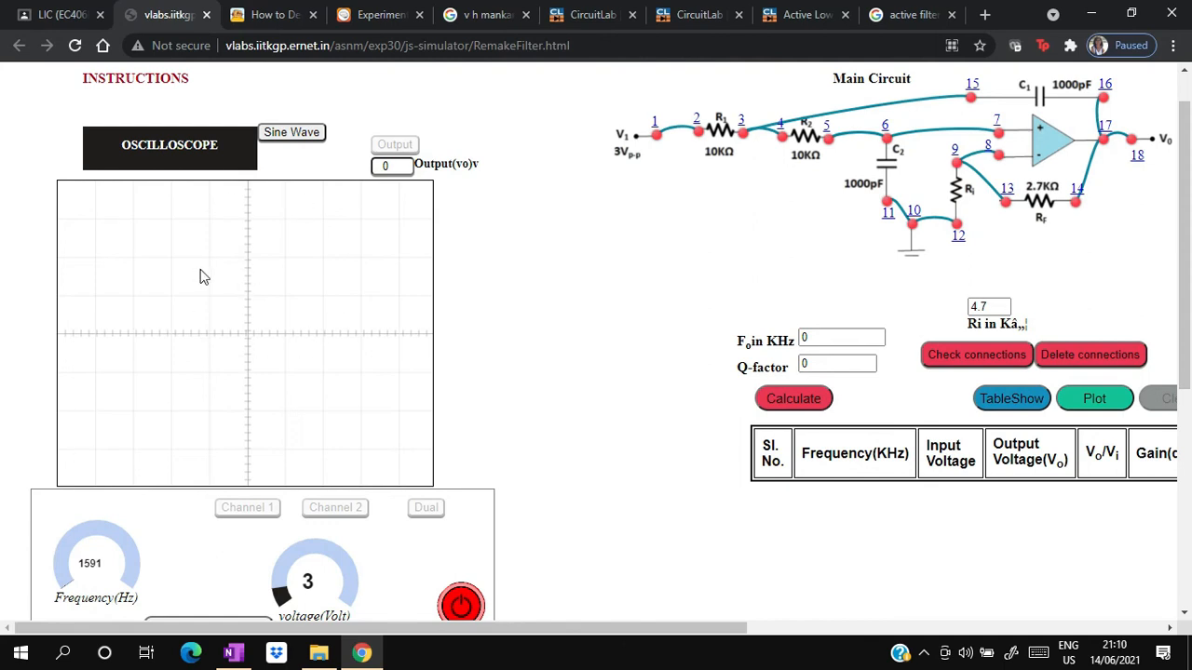
click(284, 138)
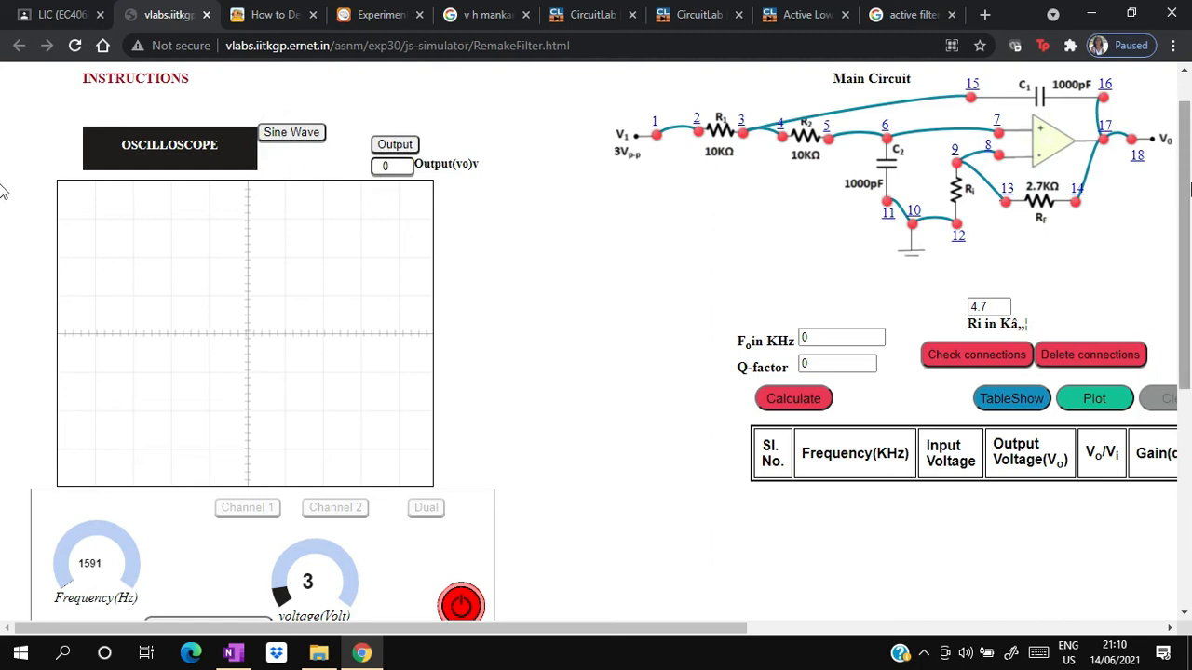
click(398, 146)
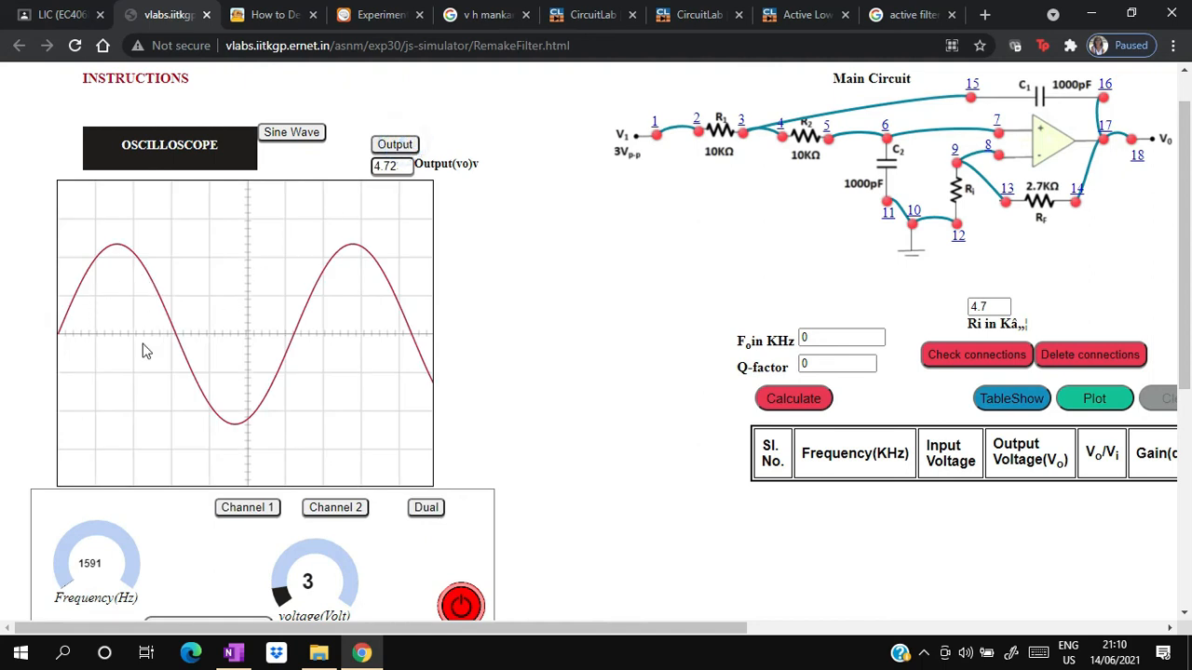
- Display the Channel 1 and Channel 2 waveforms individually, and show both together in dual mode
click(249, 511)
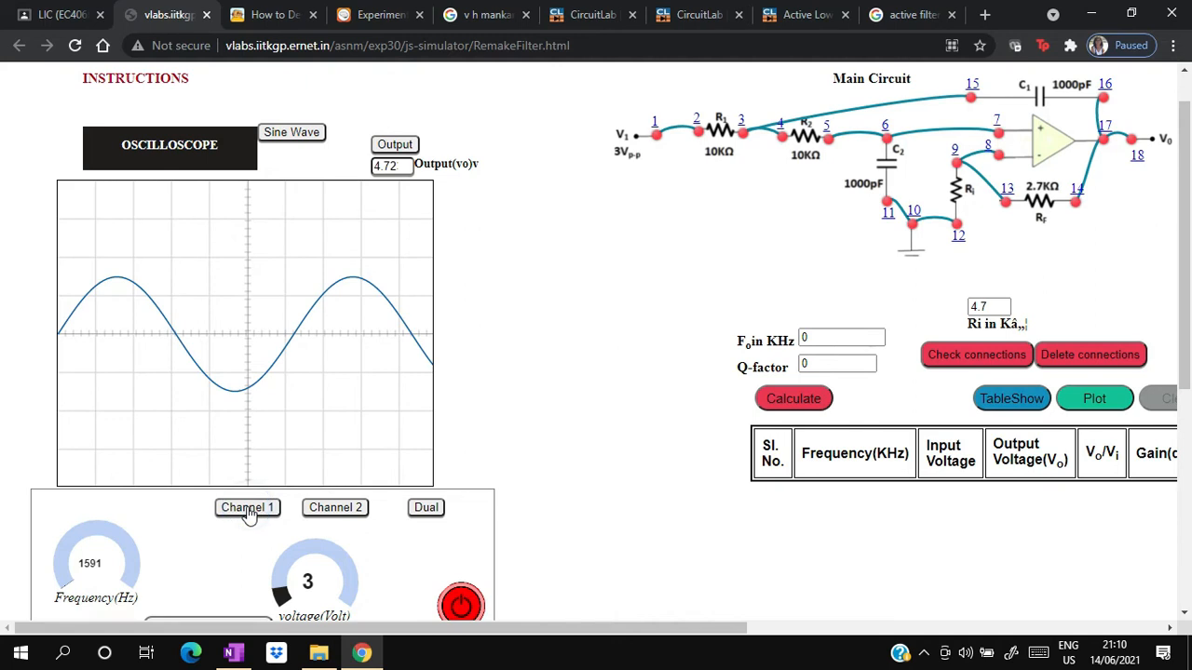
click(319, 512)
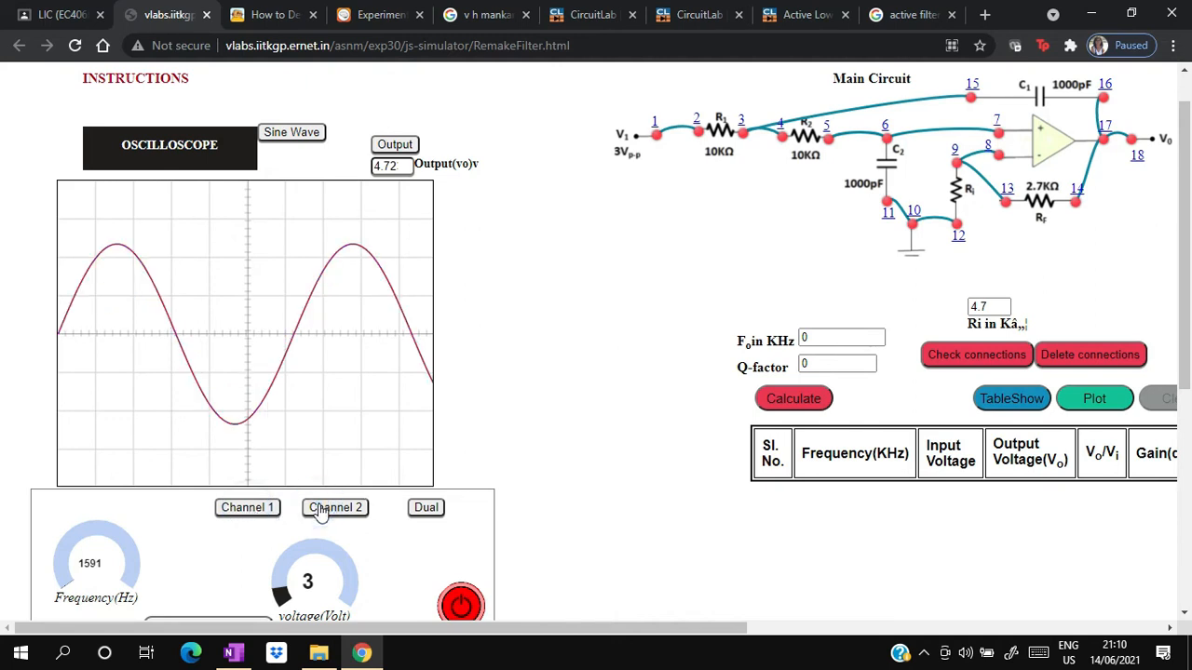
click(426, 510)
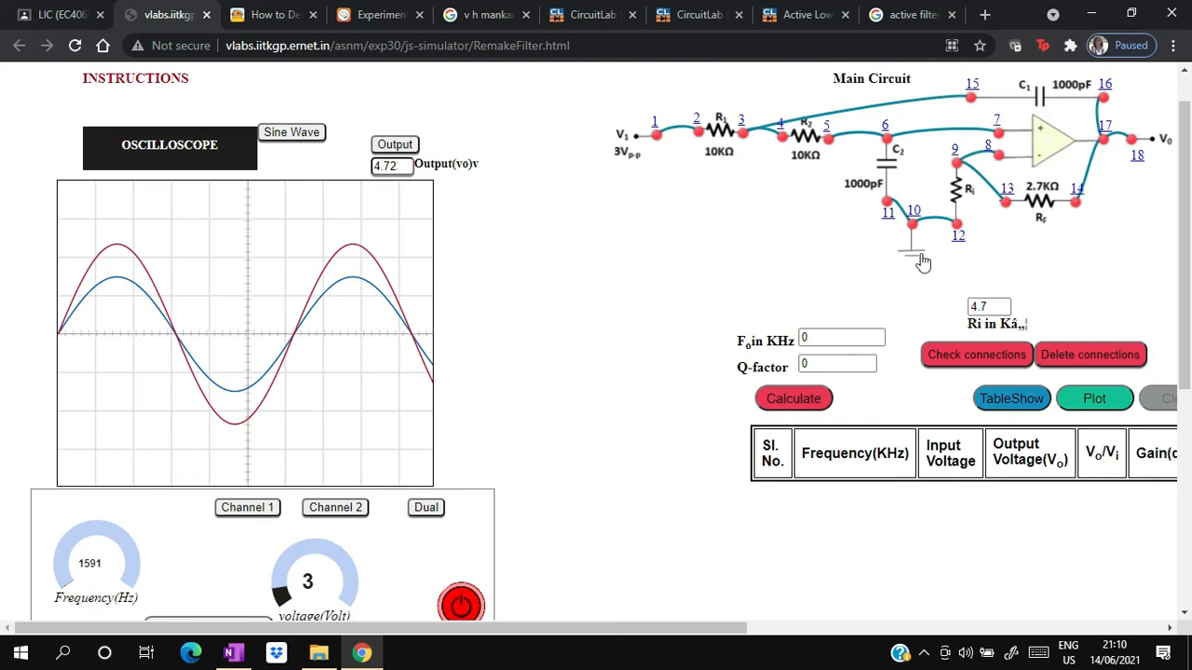
- Calculate the filter's cut-off frequency and Q-factor, and add the 1591 Hz reading to the observation table
click(796, 403)
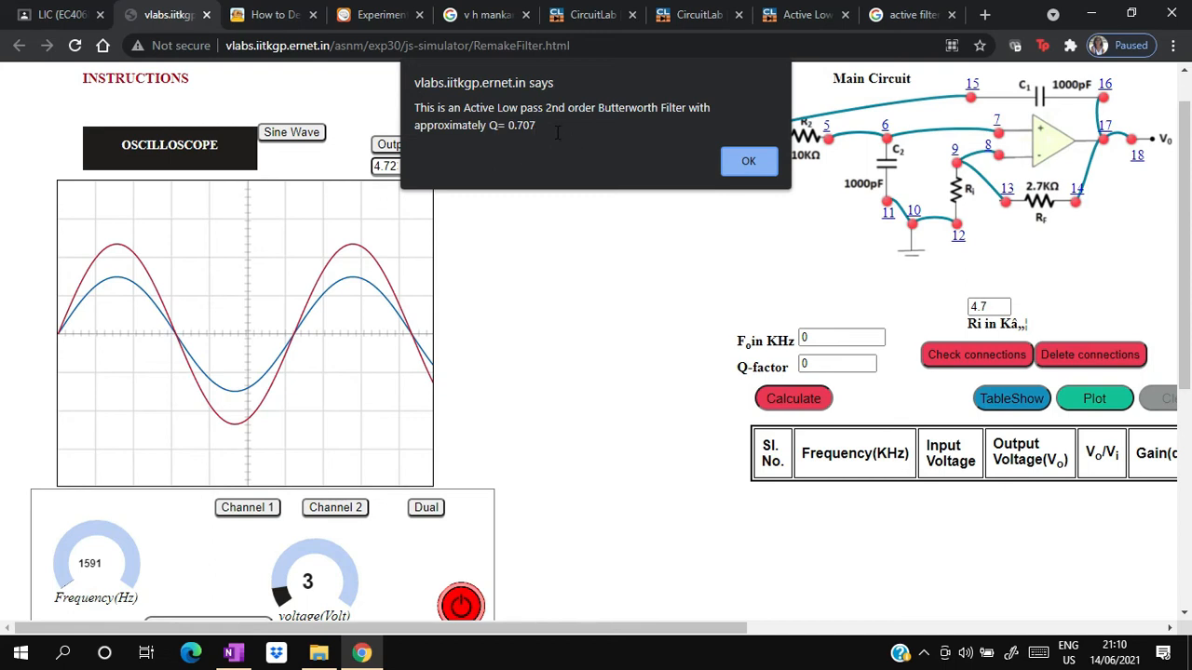
click(754, 167)
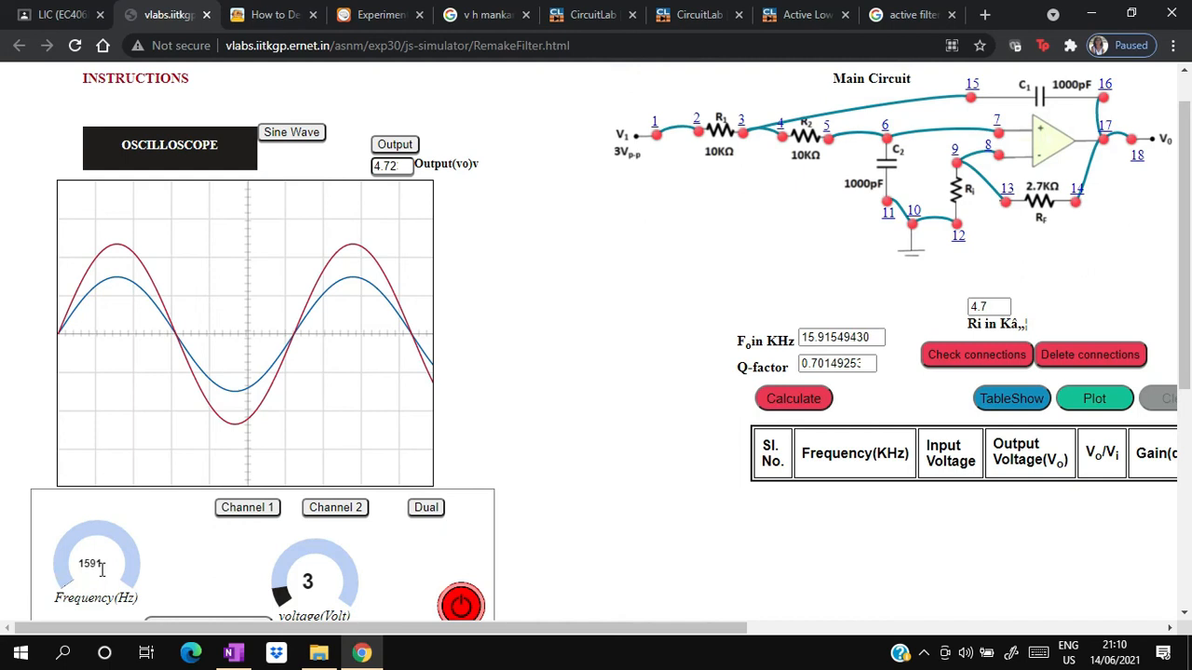
click(1018, 399)
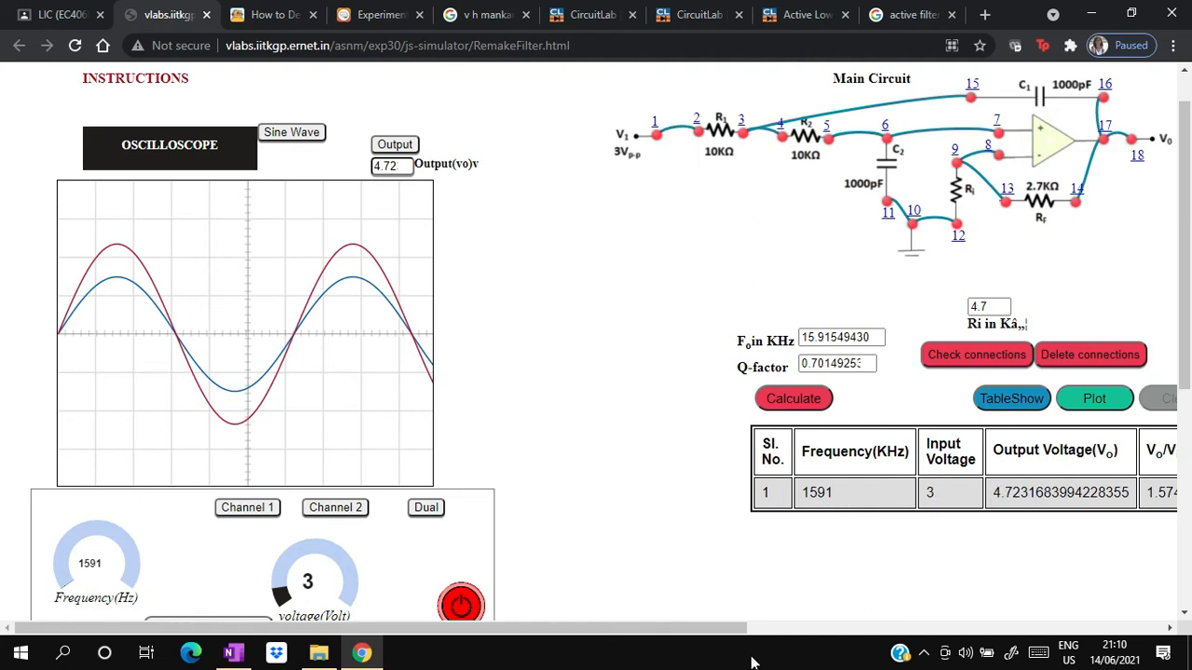
drag(725, 629, 978, 631)
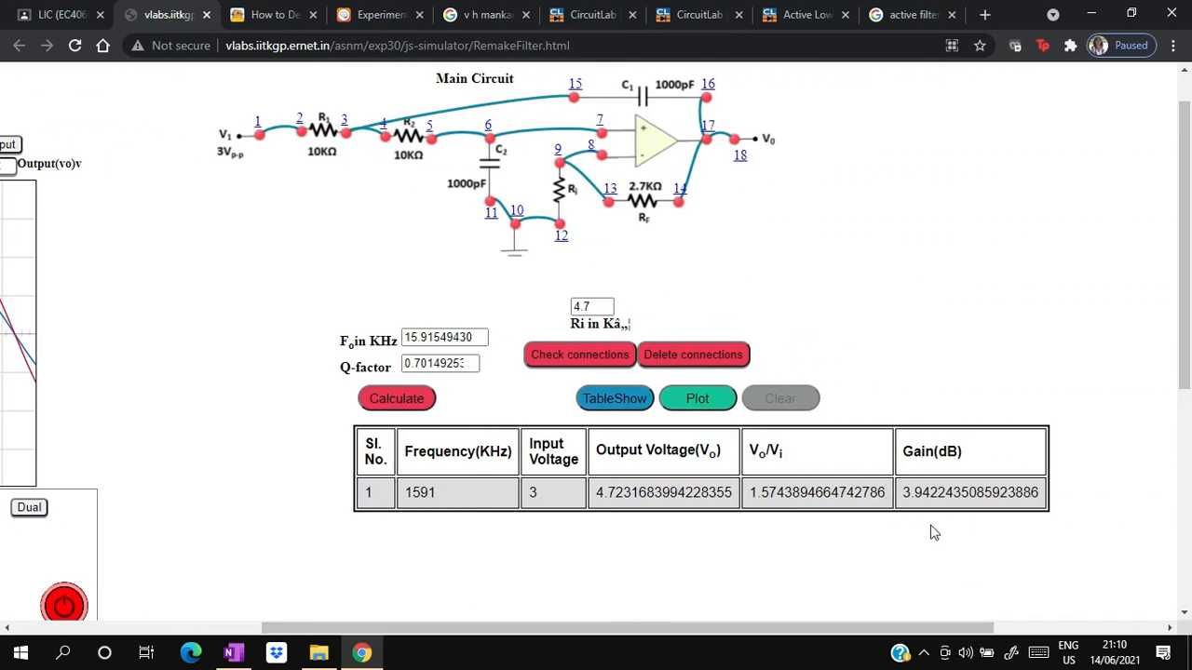
drag(758, 633, 460, 640)
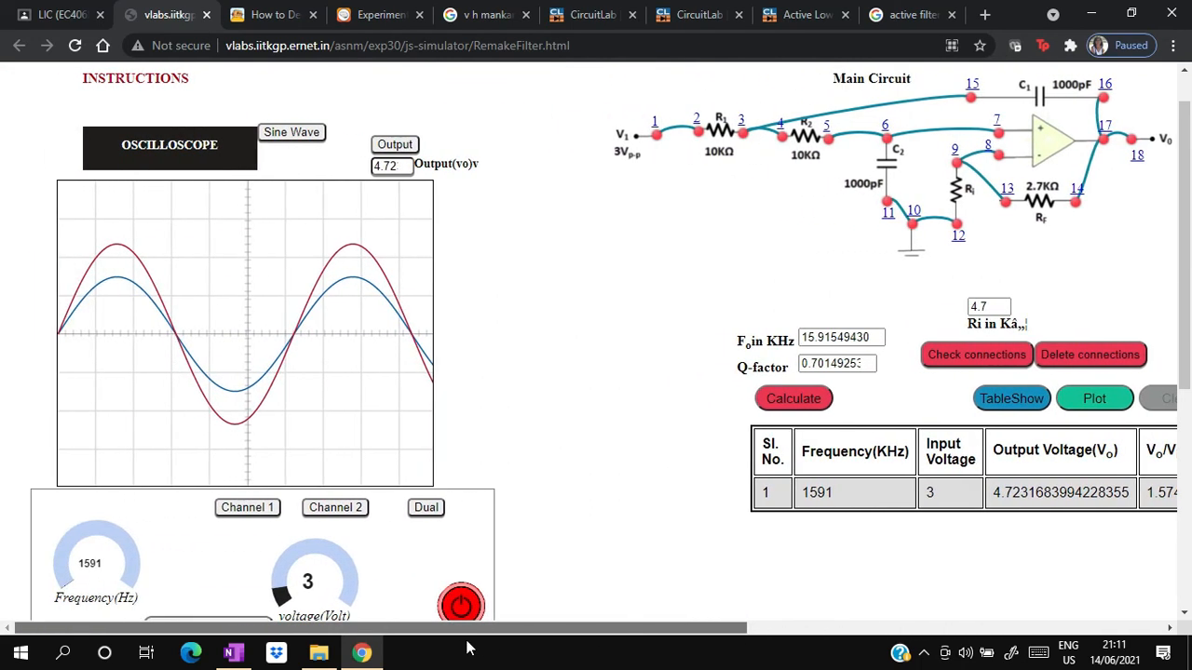
- Change the input frequency to 7957 Hz, recalculate the filter values and add this reading to the observation table
scroll(667, 463, down, 3)
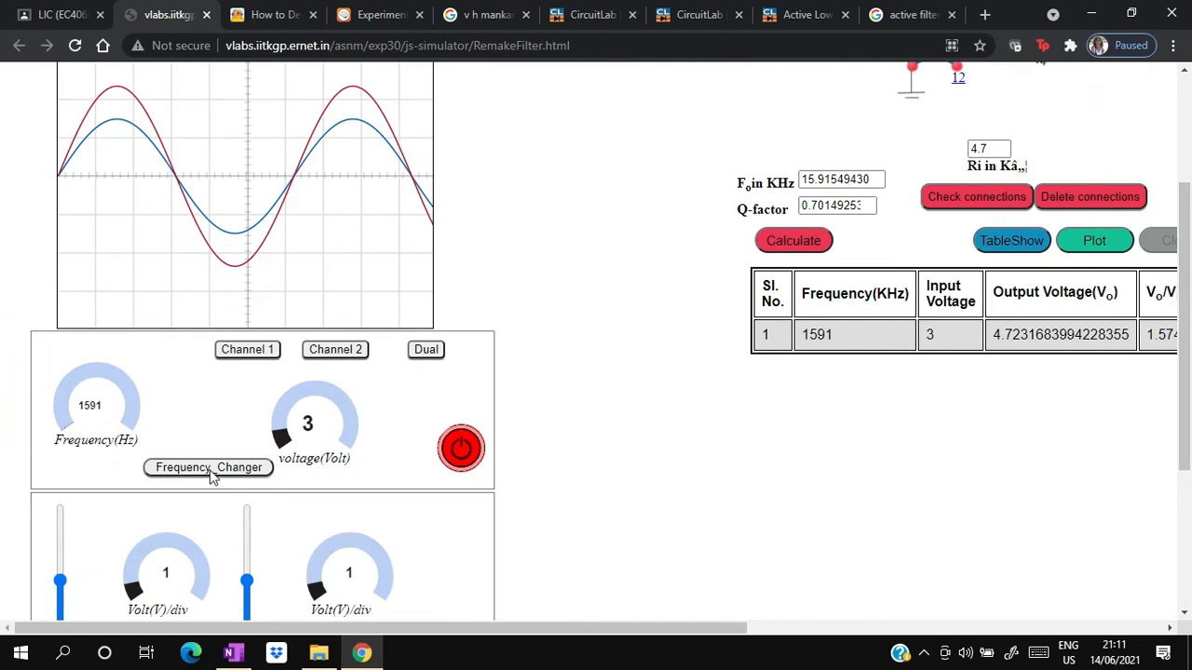
click(212, 470)
click(181, 471)
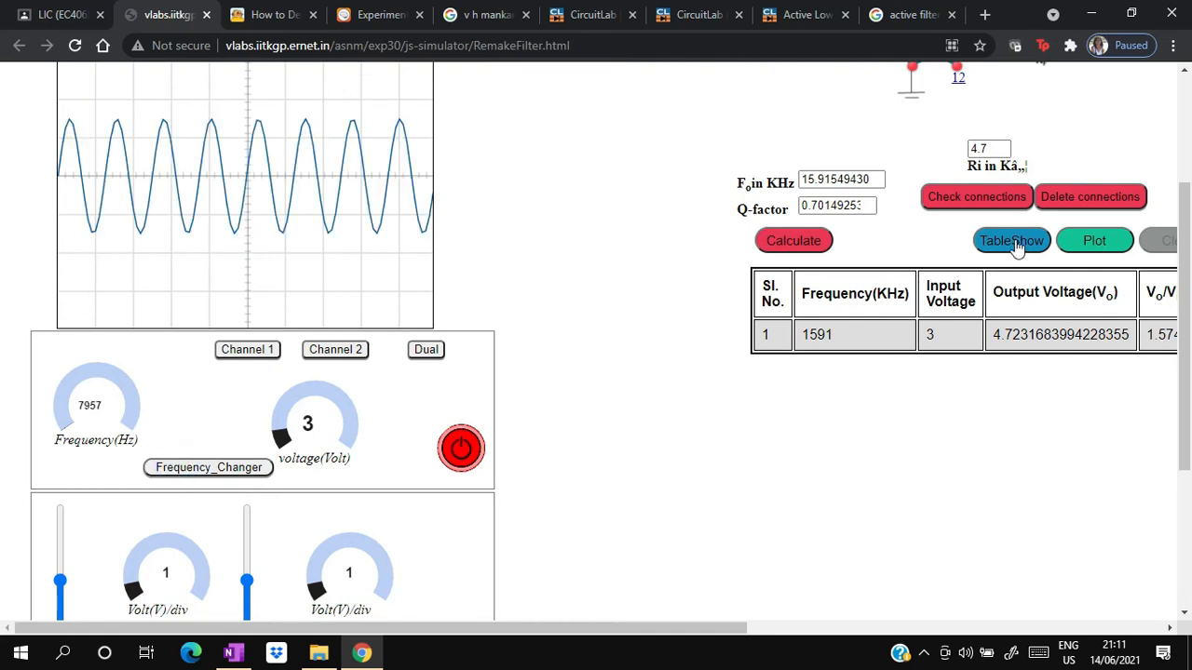
click(804, 241)
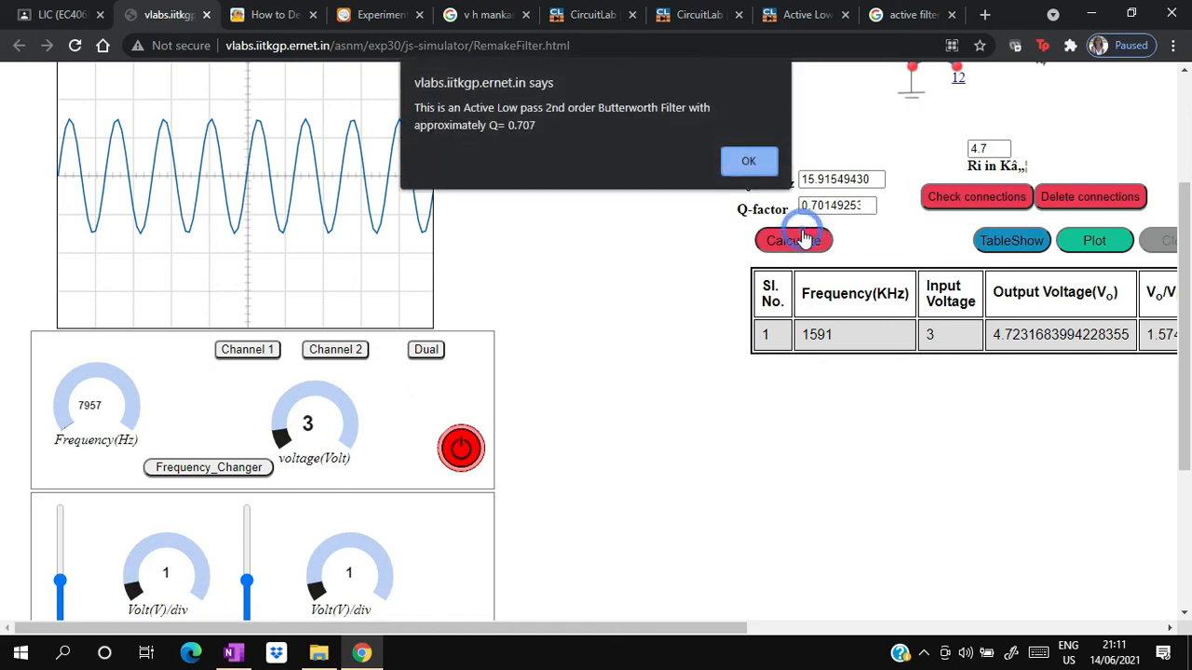
click(755, 160)
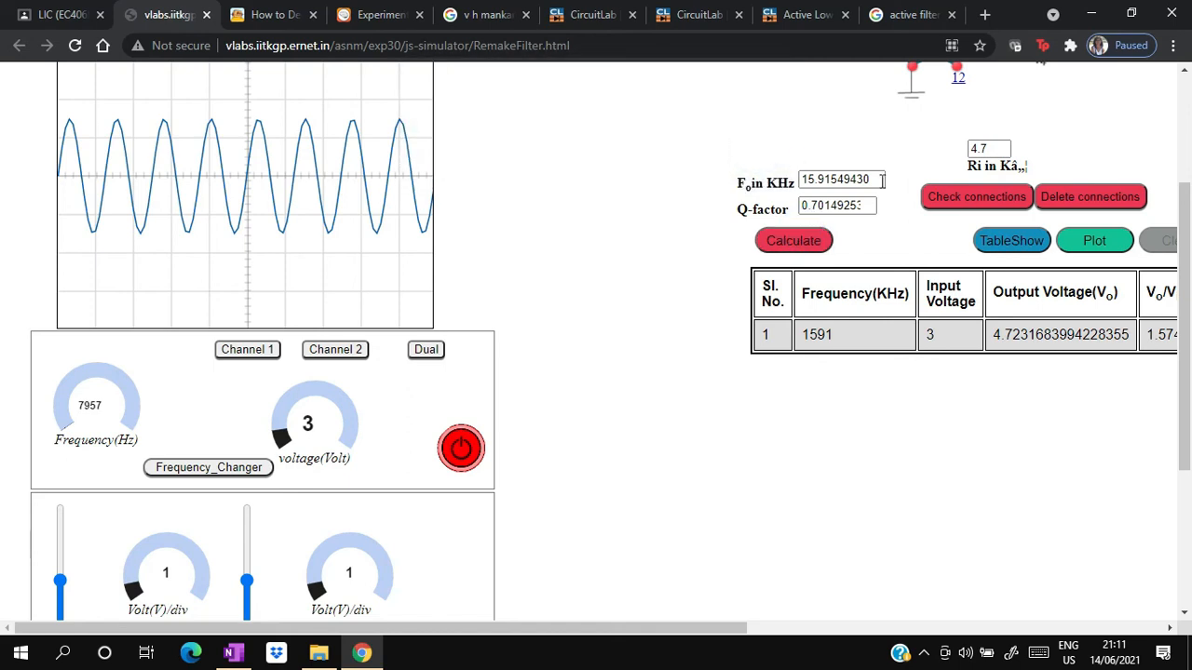
click(1012, 241)
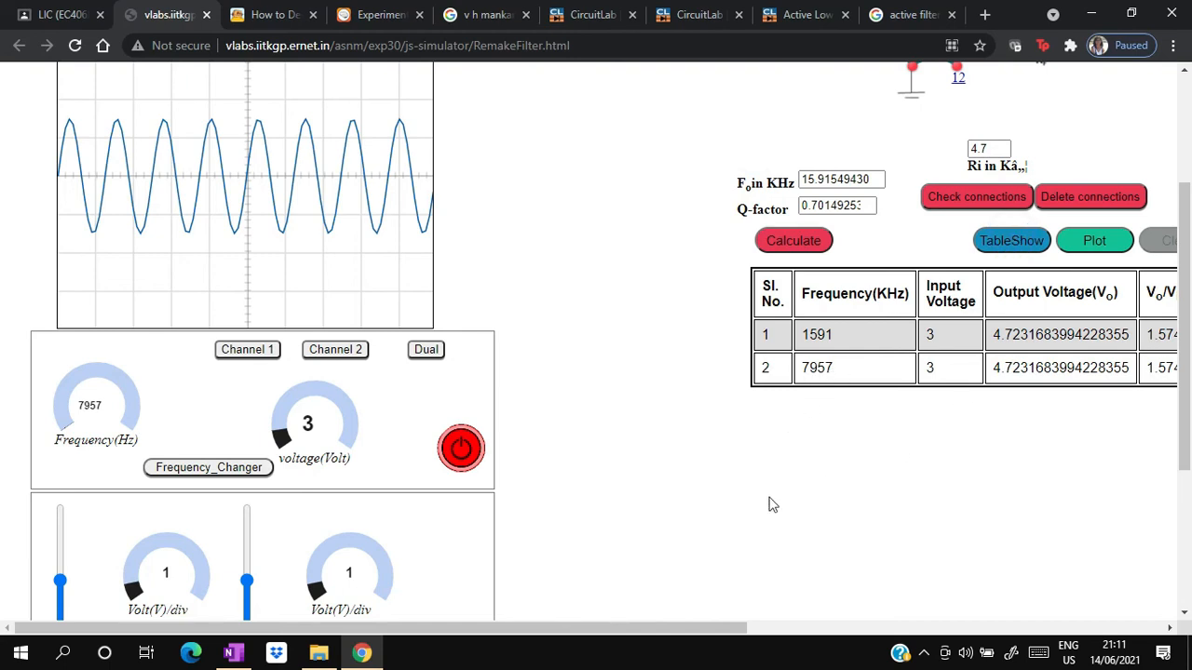
- Add readings at 15915, 31830 and 159150 Hz to the observation table, changing the input frequency for each
drag(657, 627, 446, 634)
click(170, 468)
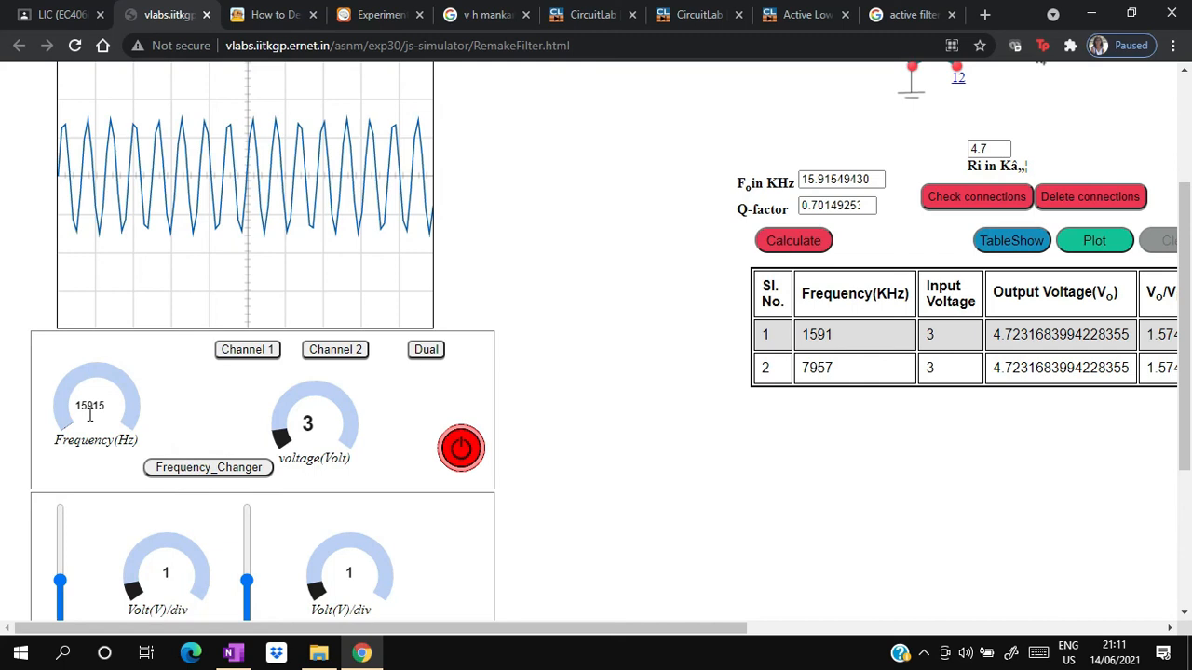
click(1029, 241)
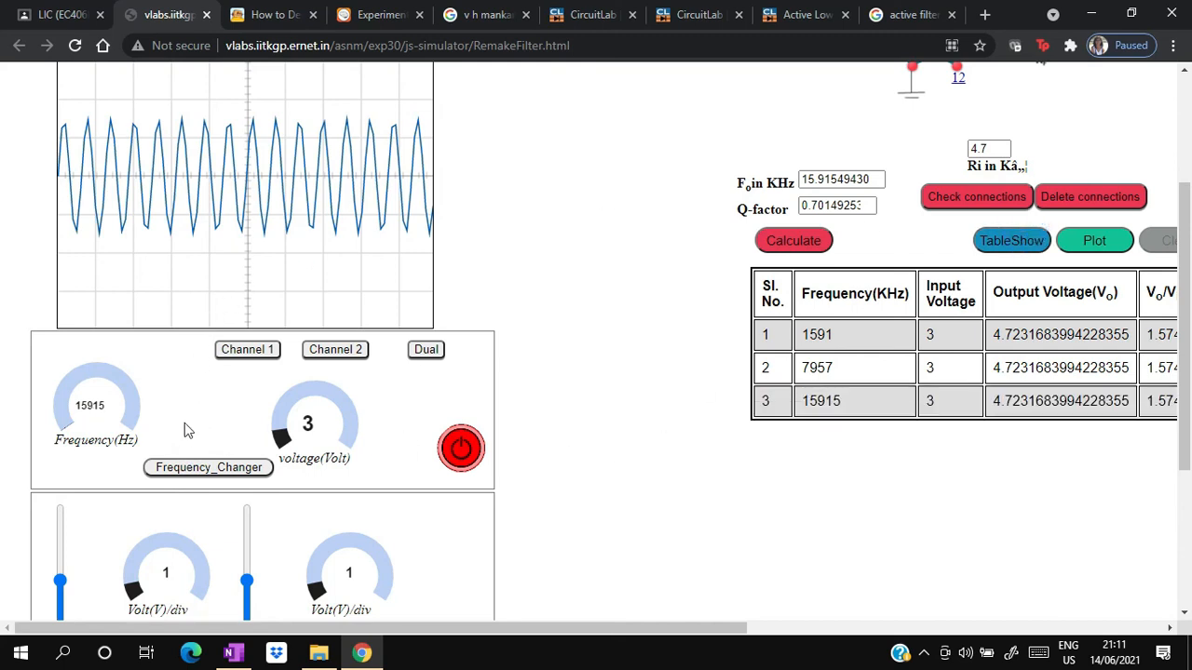
click(170, 468)
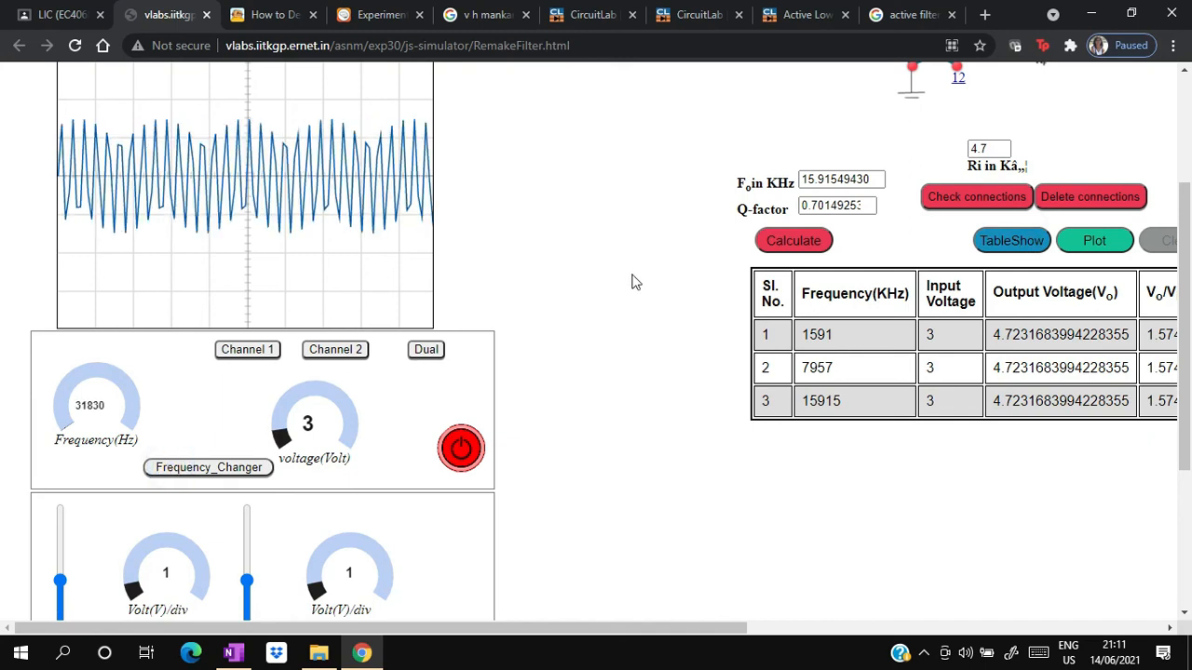
click(1016, 242)
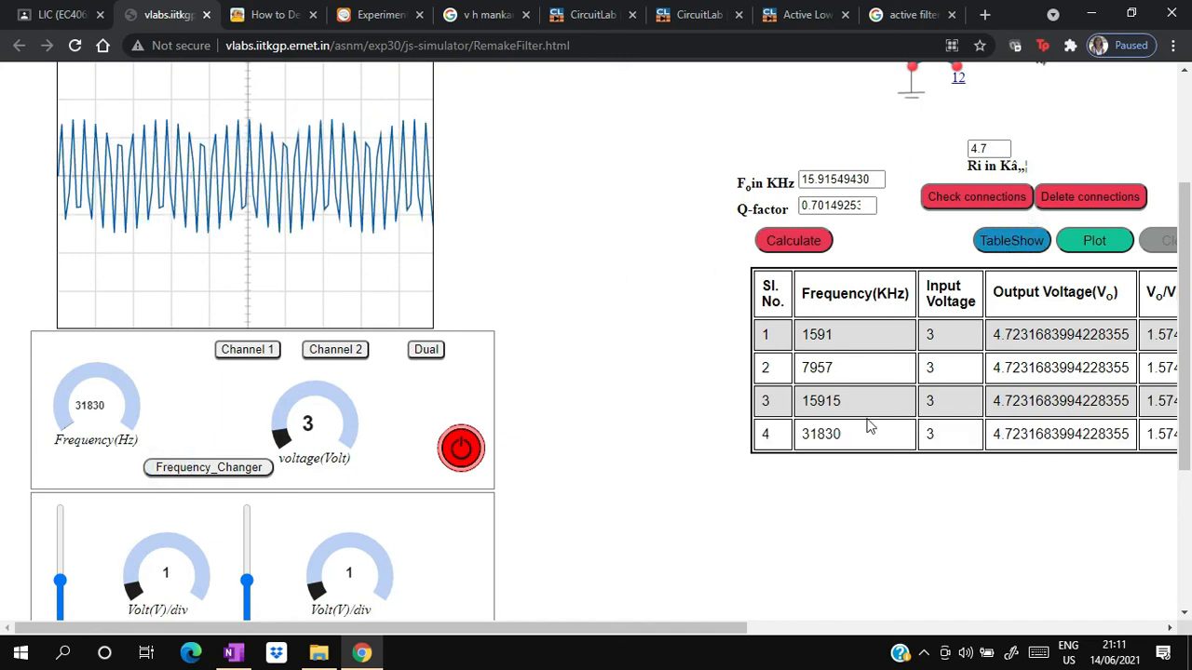
drag(668, 631, 499, 643)
click(203, 468)
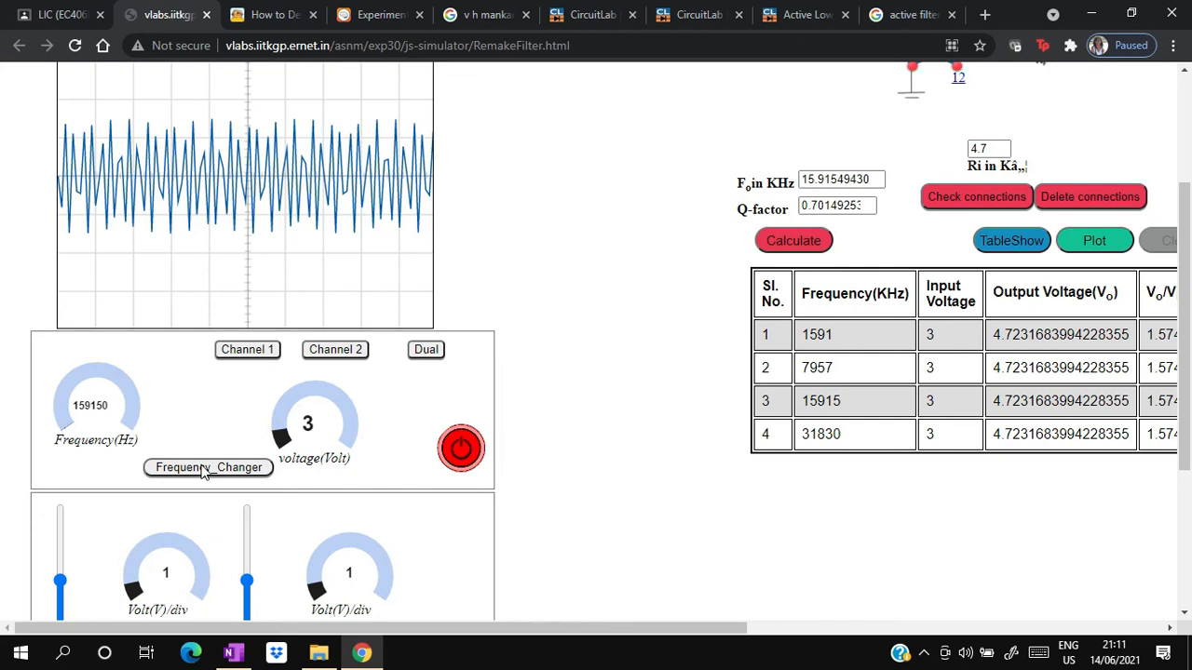
click(1012, 244)
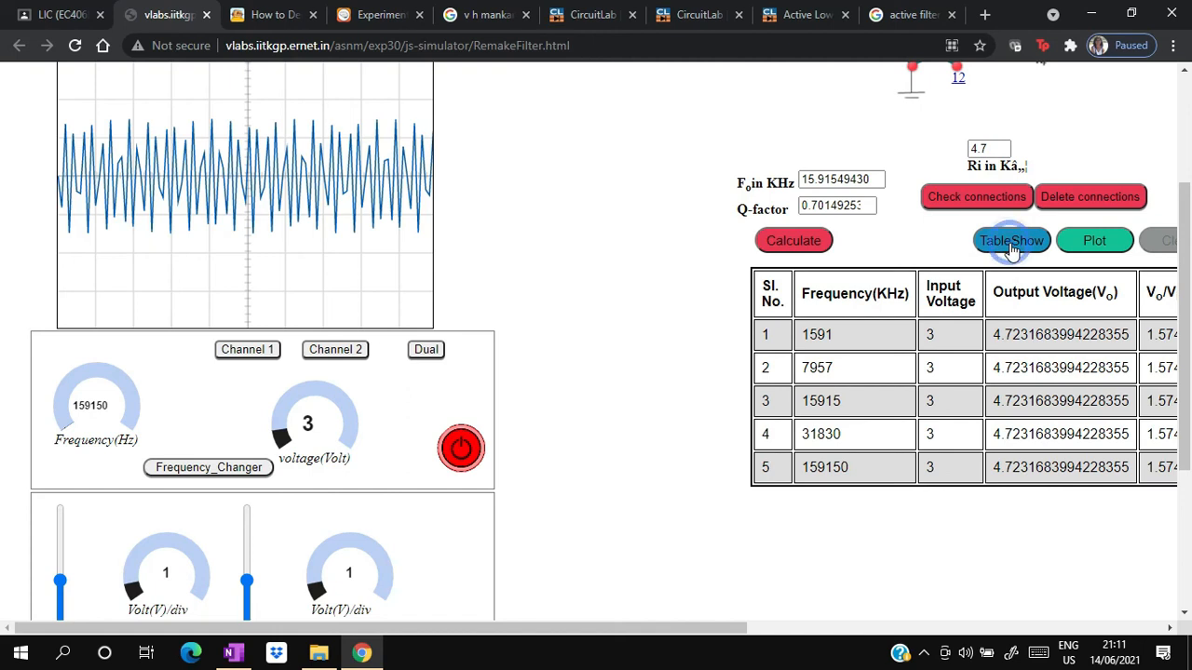
- Cycle the input frequency round to 7957 Hz and plot the frequency response from the recorded readings
click(182, 467)
click(180, 468)
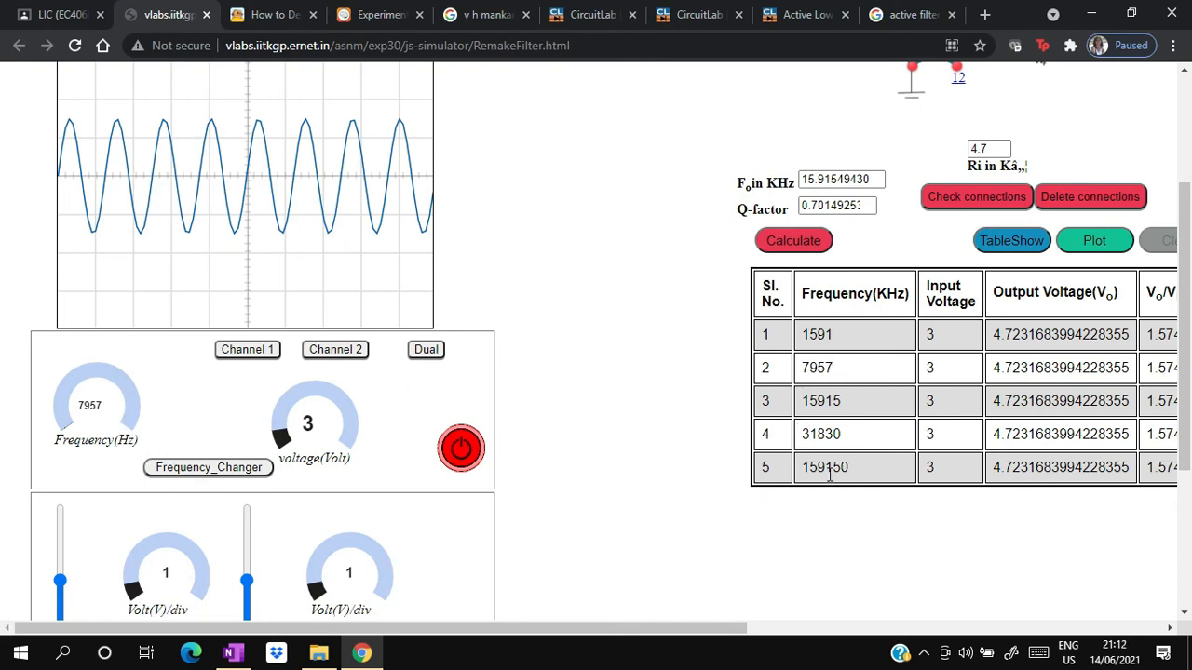
drag(726, 629, 939, 636)
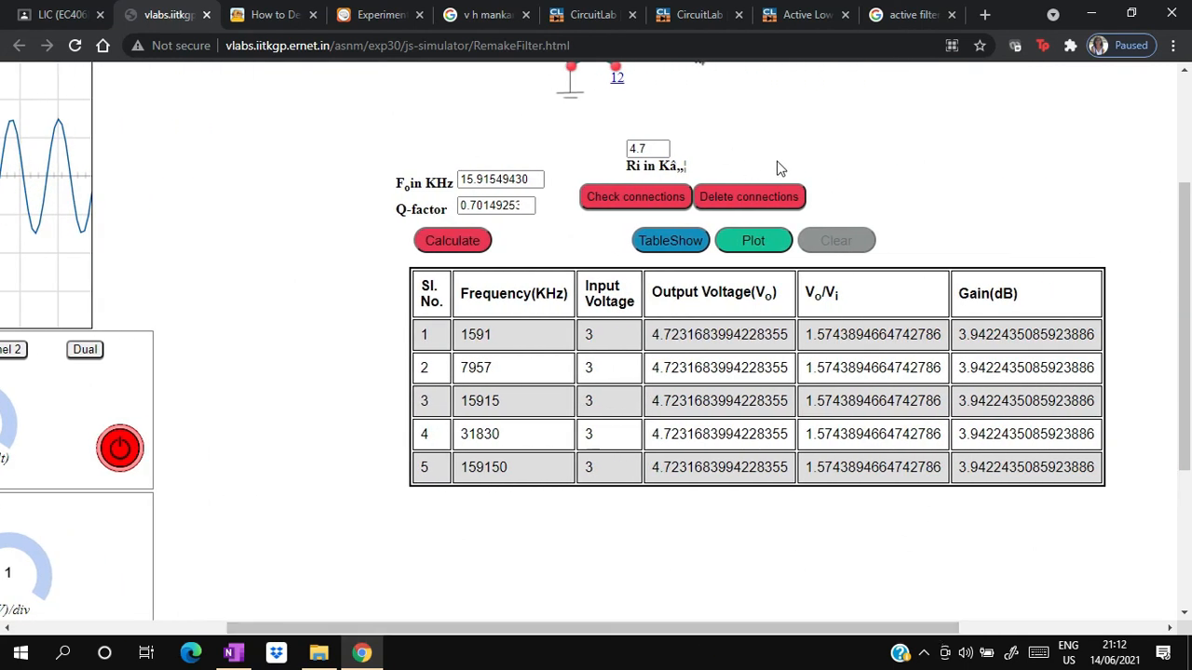
click(745, 241)
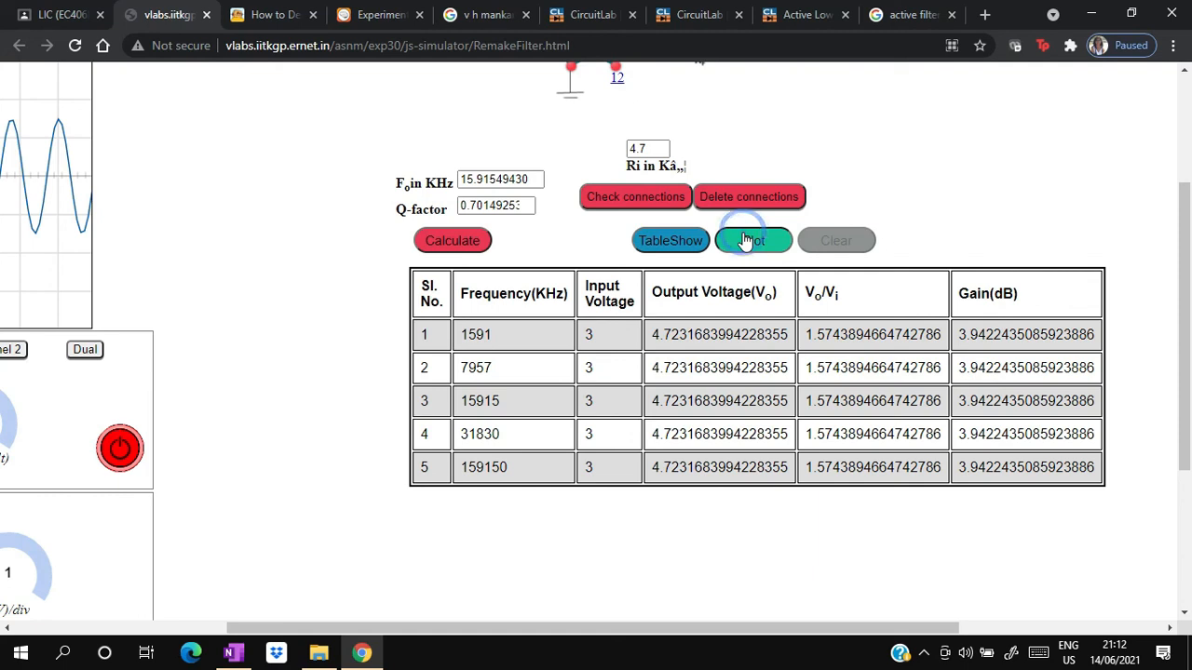
drag(1187, 311, 1189, 472)
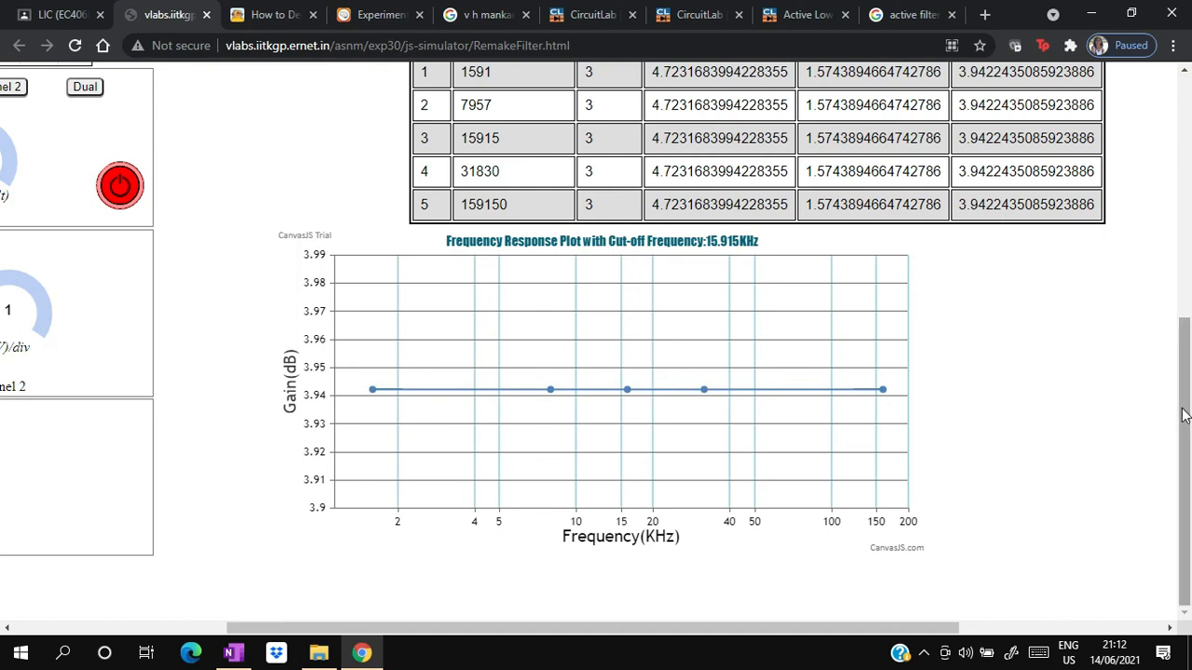
- Examine the gain column in the table and the gain value at each point on the frequency response plot
mouse_move(1182, 415)
mouse_down()
mouse_move(1189, 303)
mouse_move(1189, 415)
mouse_up()
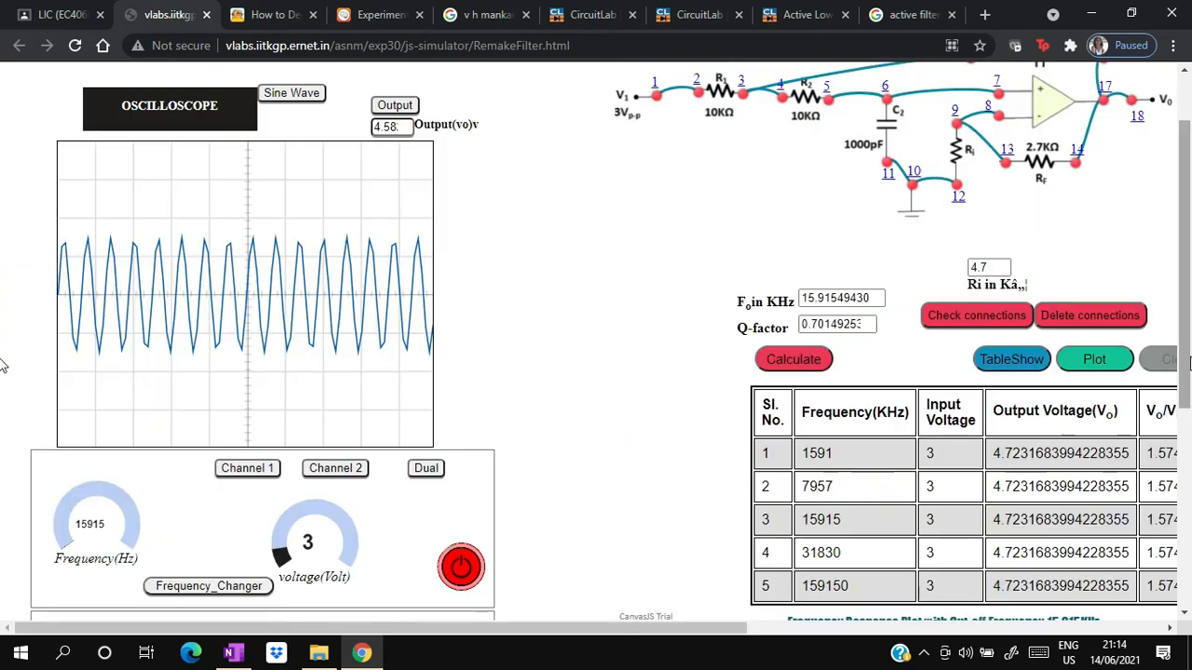
scroll(813, 495, down, 4)
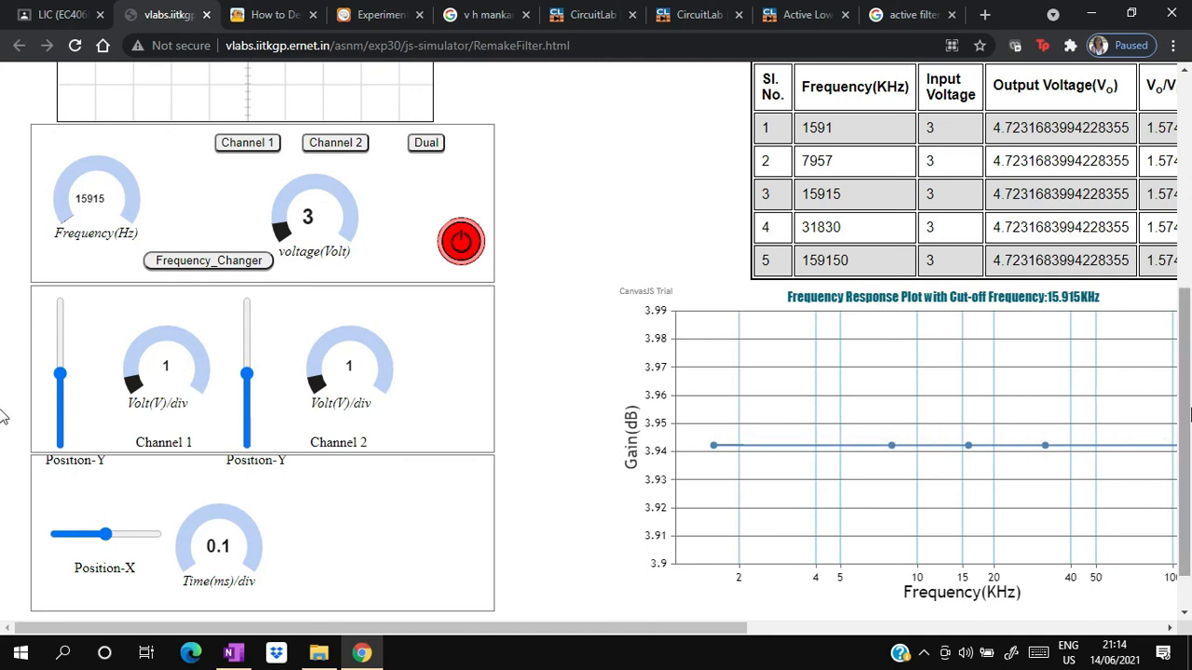
scroll(3, 416, up, 3)
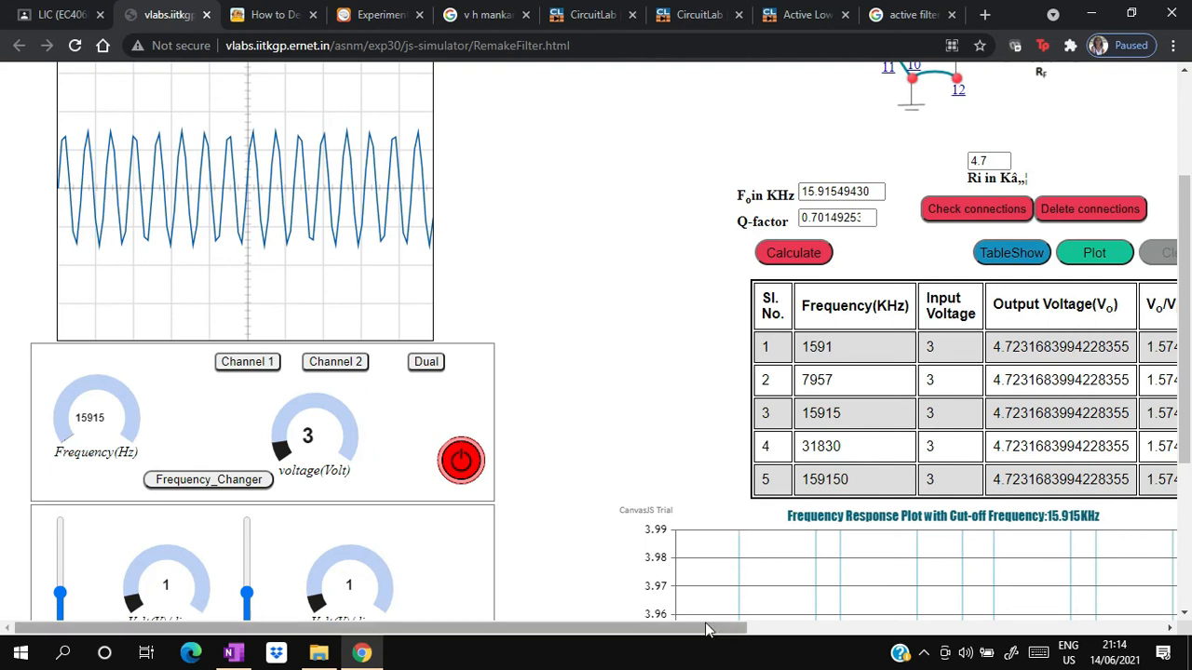
drag(706, 630, 887, 631)
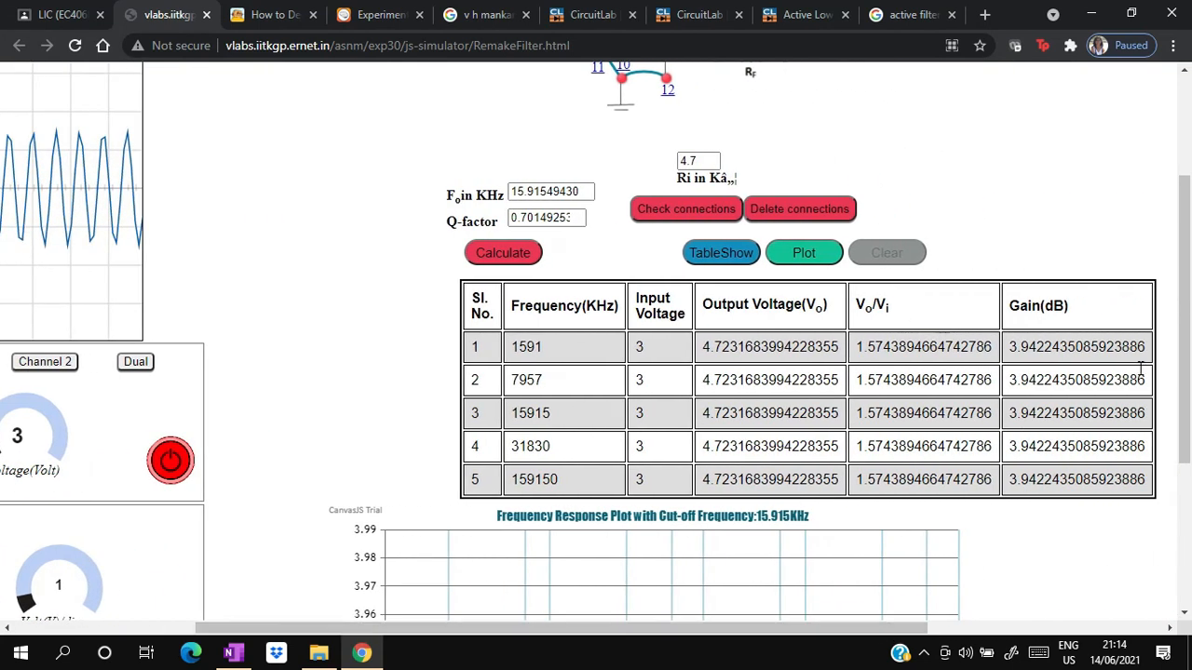
scroll(2, 343, down, 3)
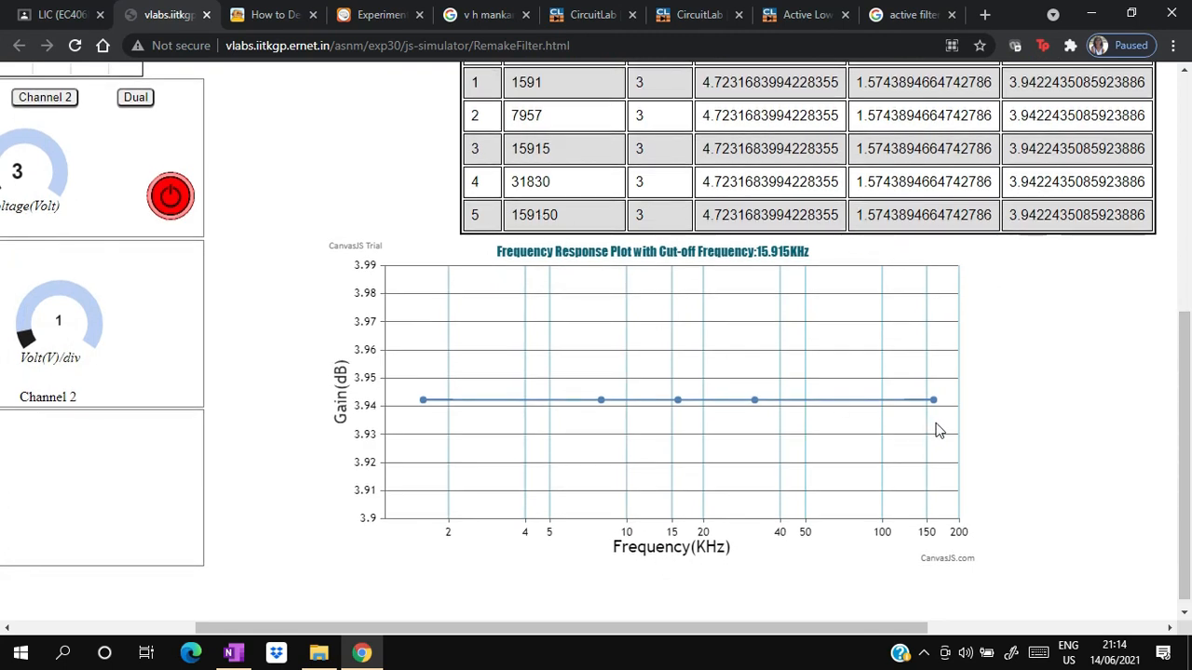
mouse_move(939, 402)
mouse_move(465, 431)
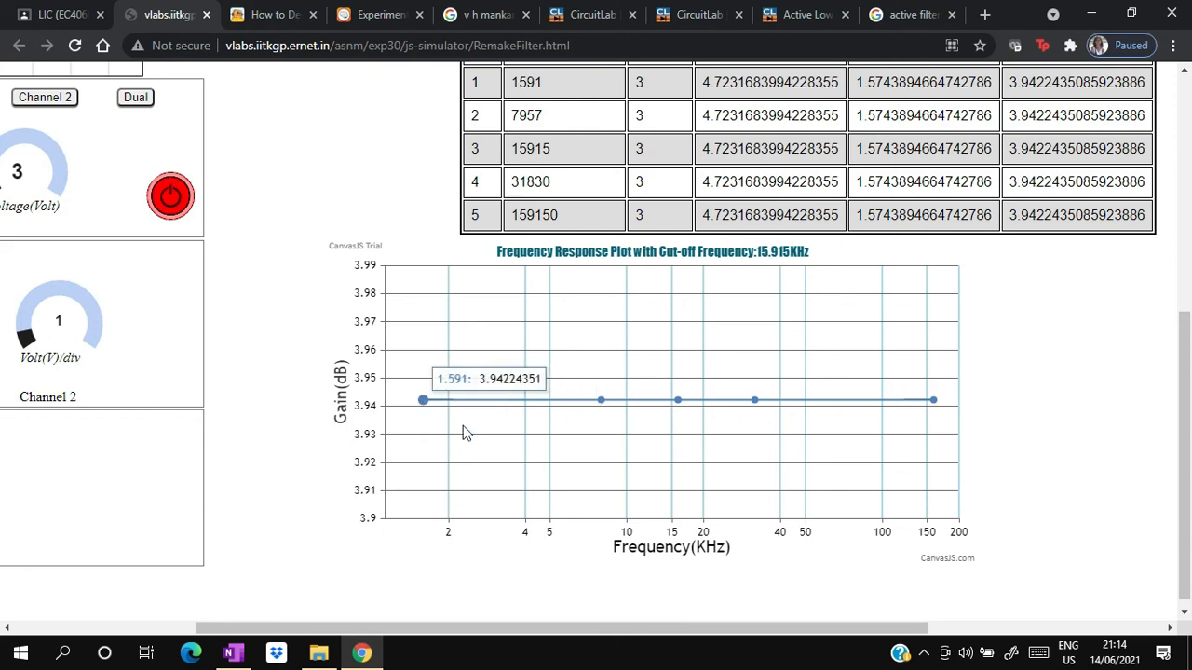
mouse_move(753, 430)
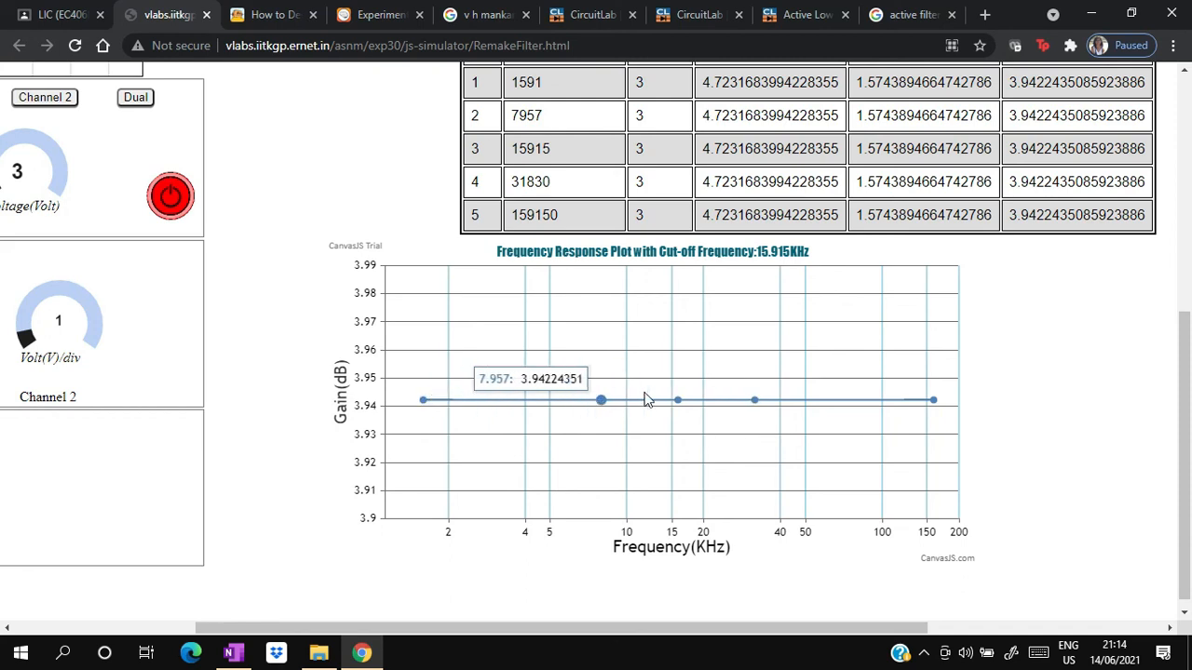
- Return to the function generator and cycle the input frequency round to 7957 Hz
mouse_move(914, 427)
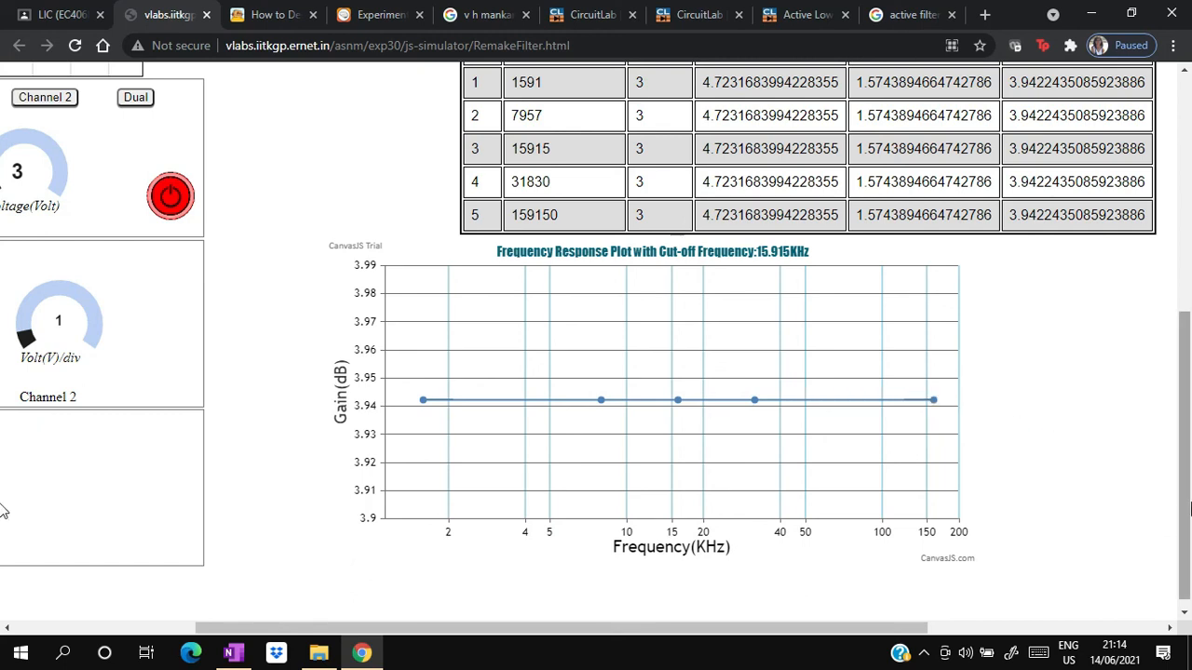
scroll(1190, 508, up, 3)
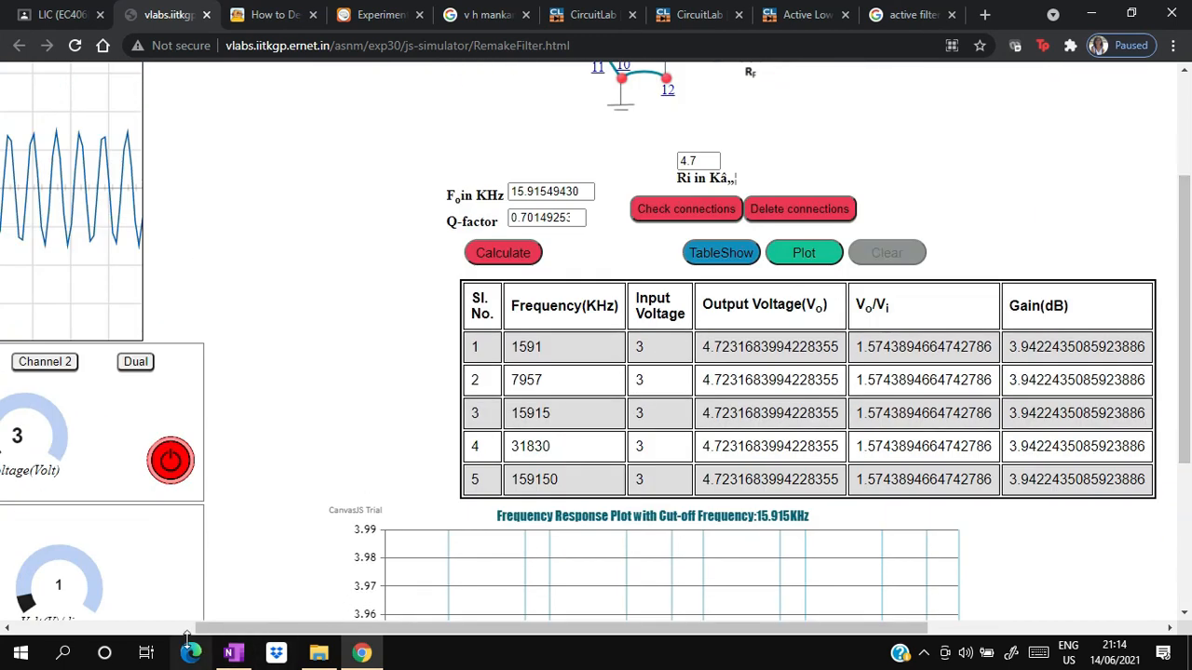
click(183, 629)
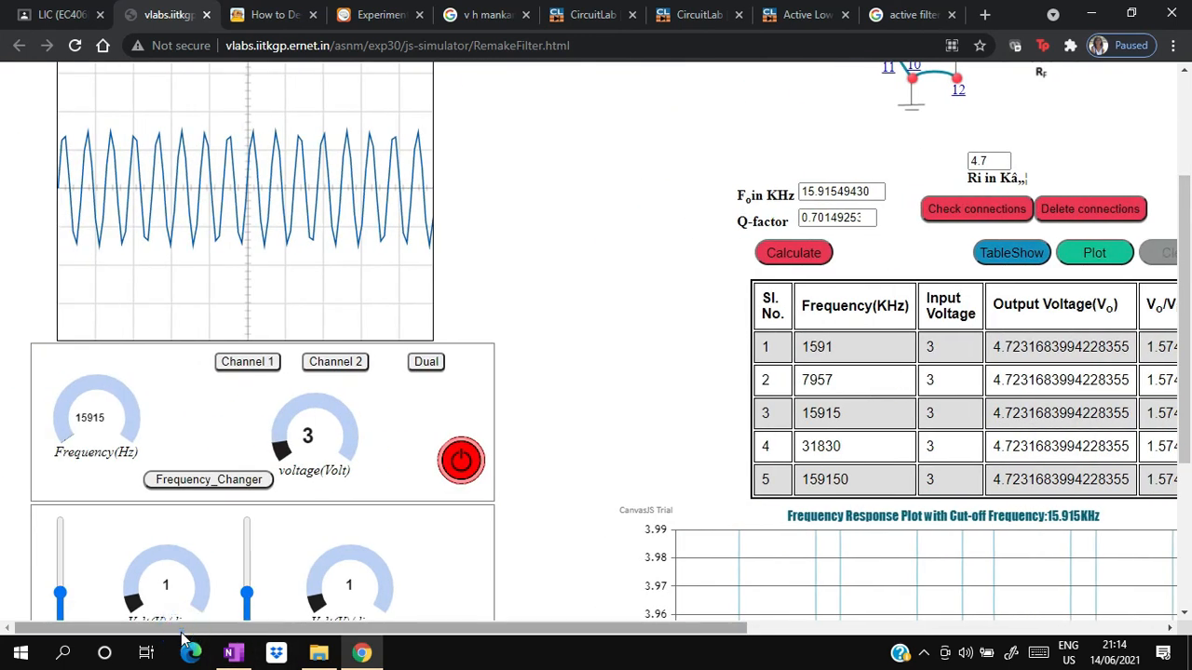
click(171, 491)
click(171, 490)
click(170, 491)
click(170, 491)
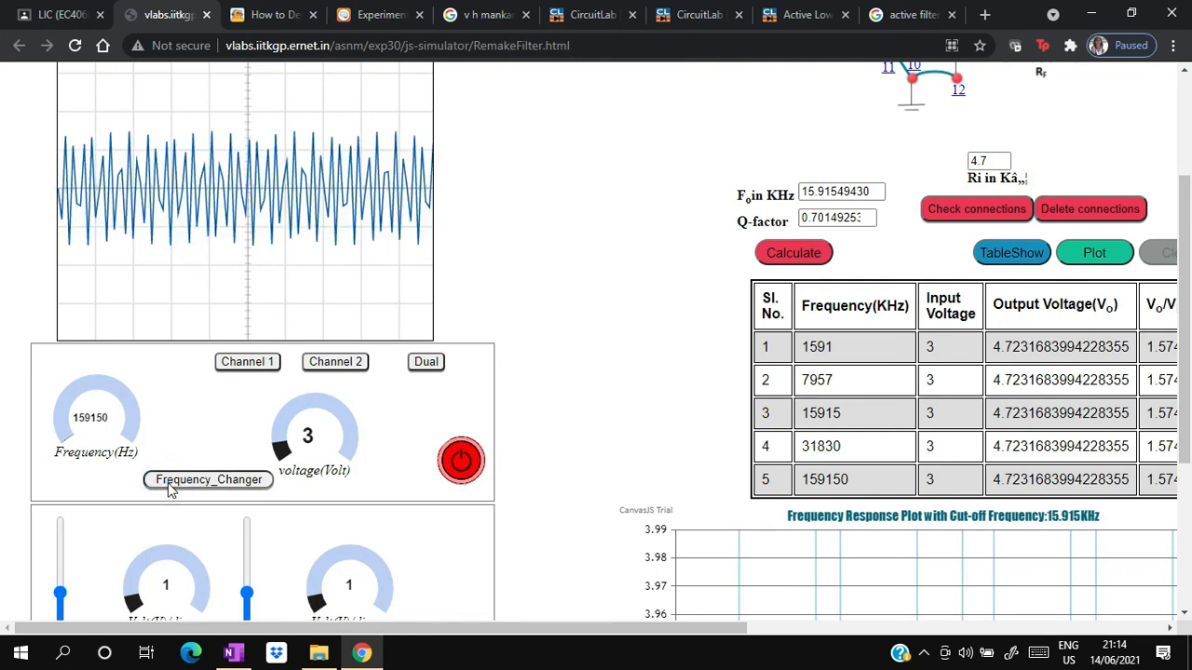
click(170, 491)
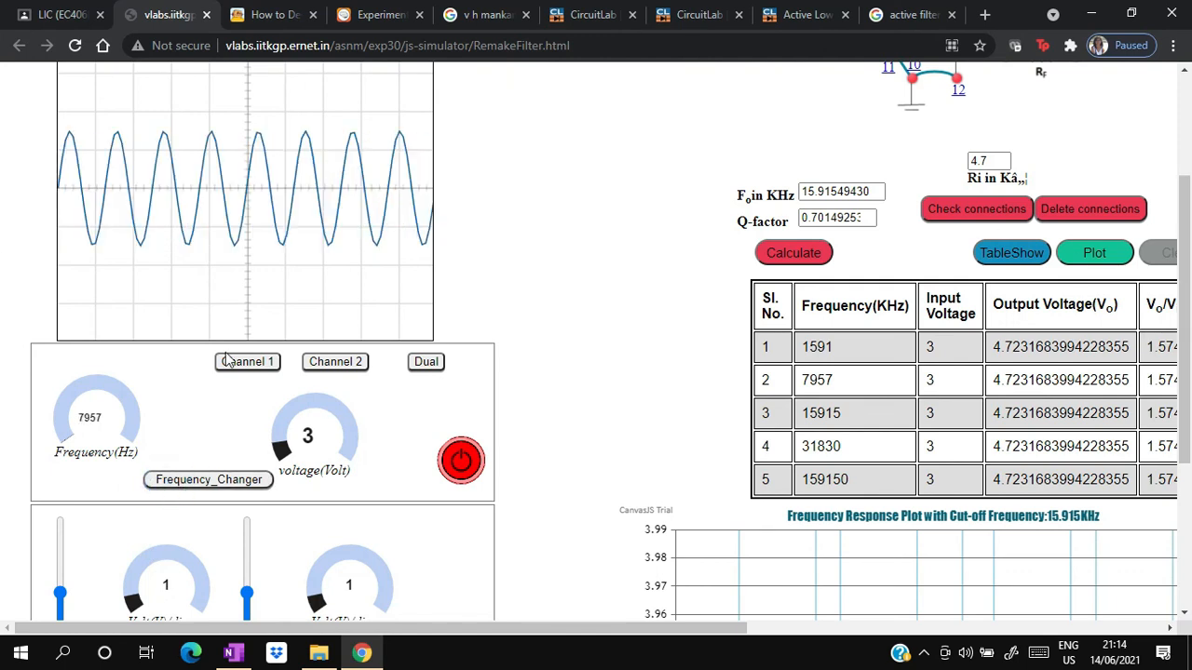
- View the channel 2 and channel 1 waveforms separately at 7957 Hz, and compare both in dual display with the output voltage
click(337, 367)
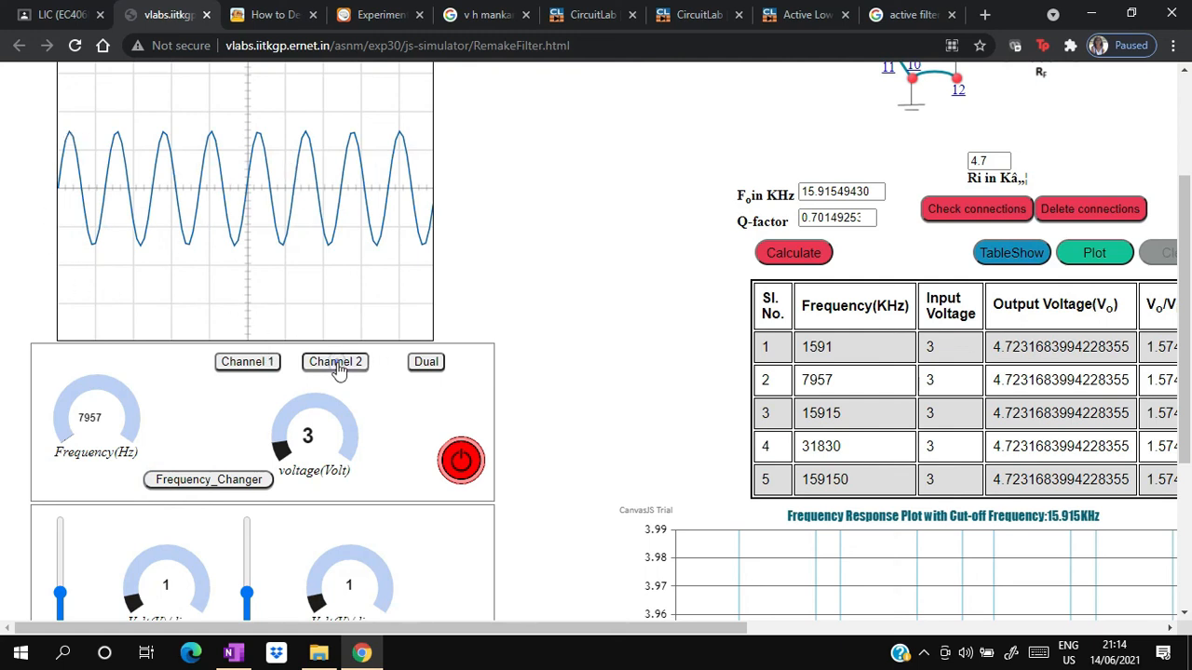
click(266, 363)
click(424, 363)
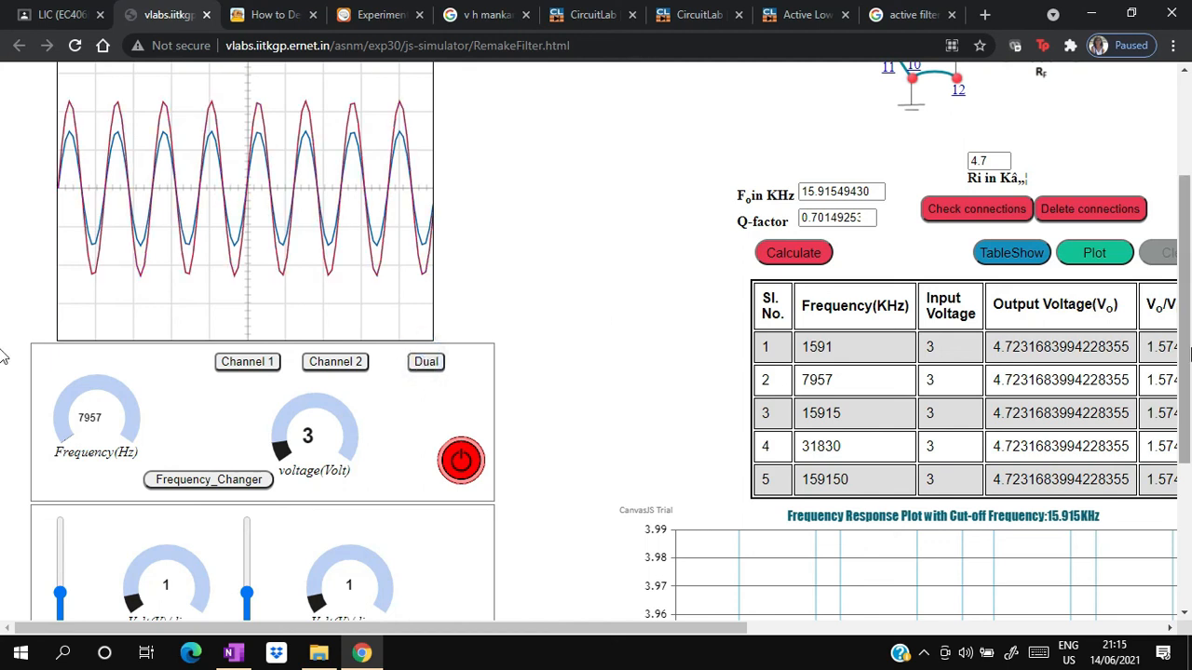
drag(1186, 354, 1186, 285)
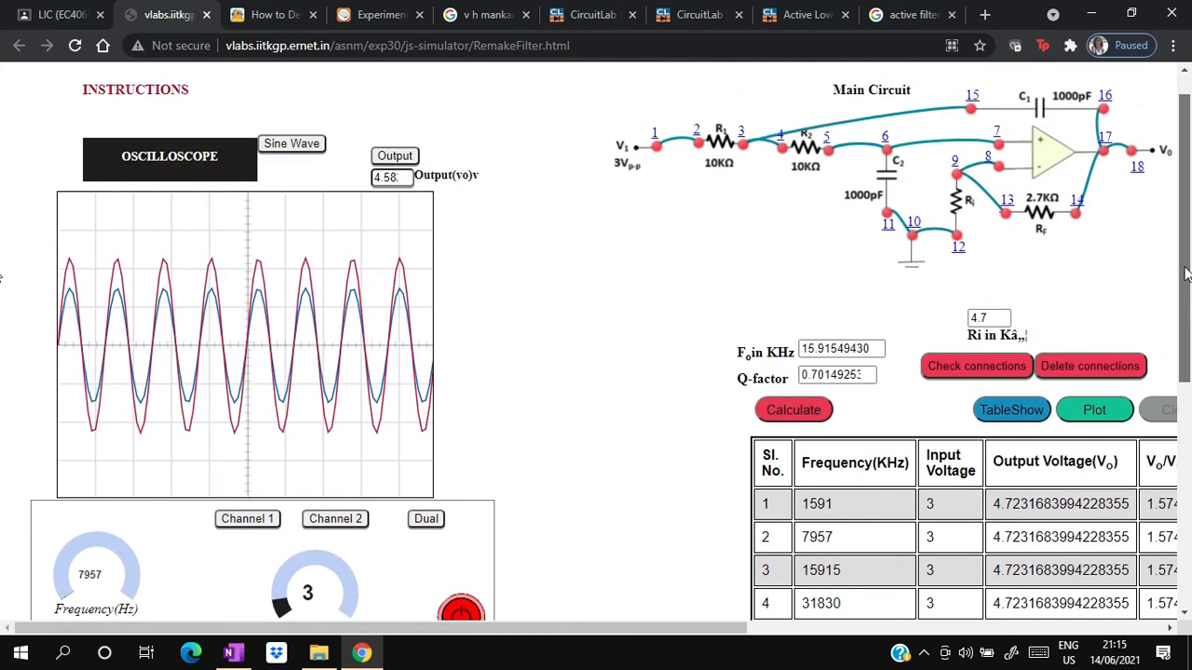
scroll(8, 341, down, 2)
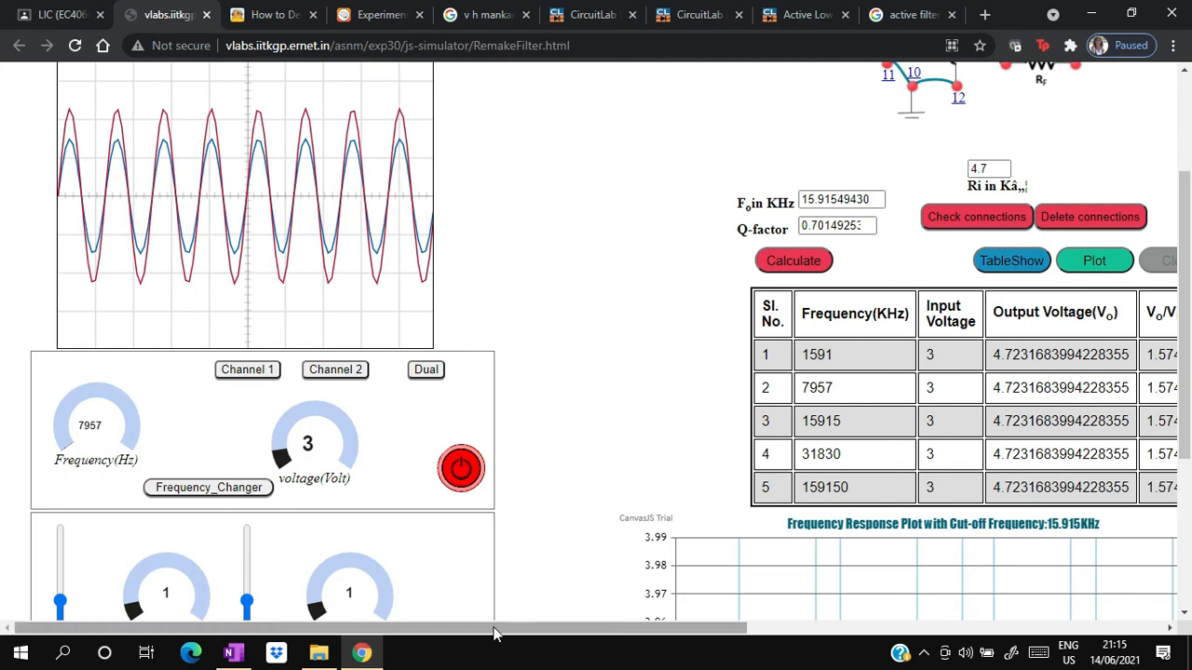
drag(1188, 223, 1188, 139)
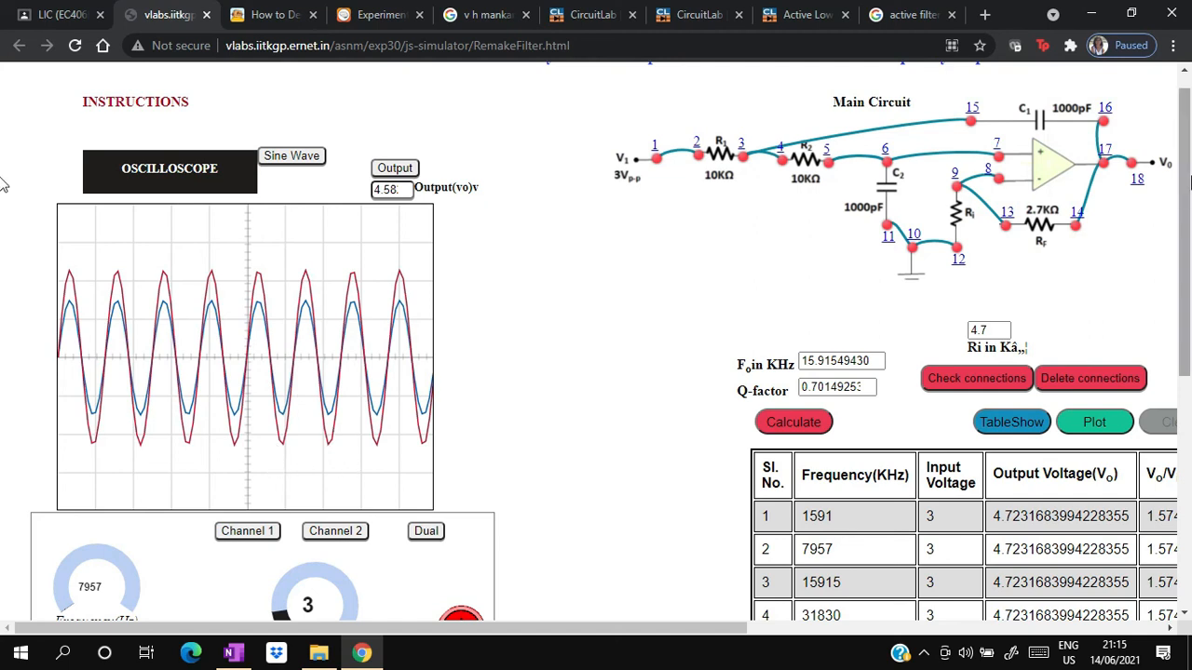
- Change the input frequency to 15915 Hz and 31830 Hz, showing both channels together on the oscilloscope at each
scroll(5, 182, down, 2)
click(191, 550)
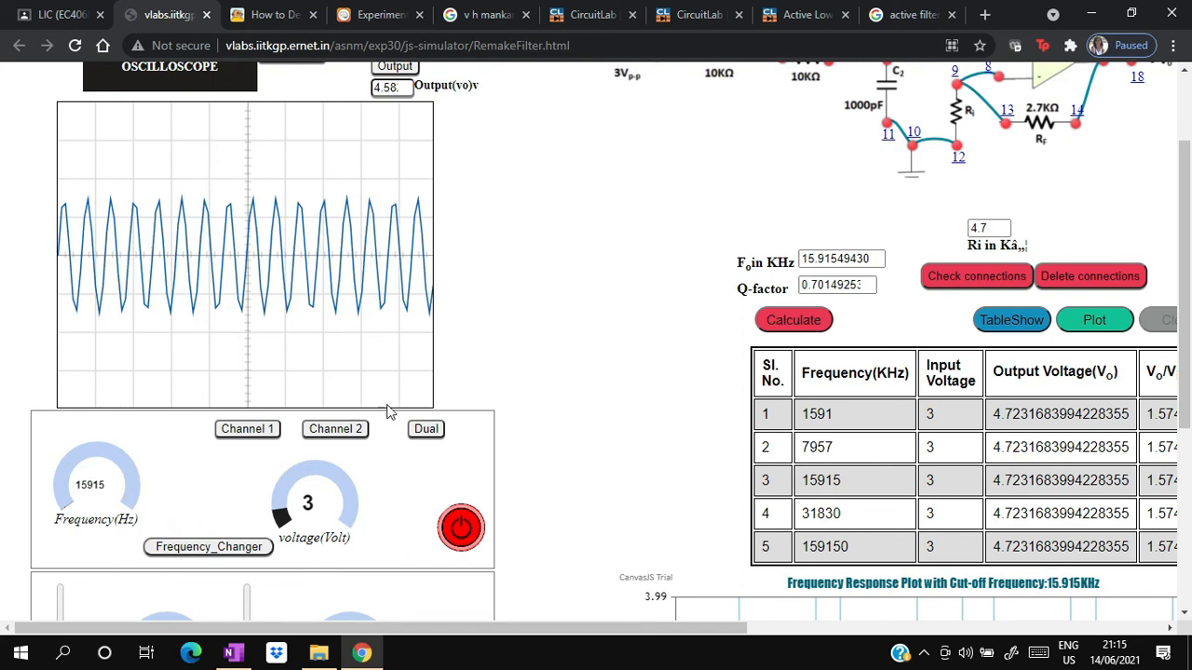
click(426, 429)
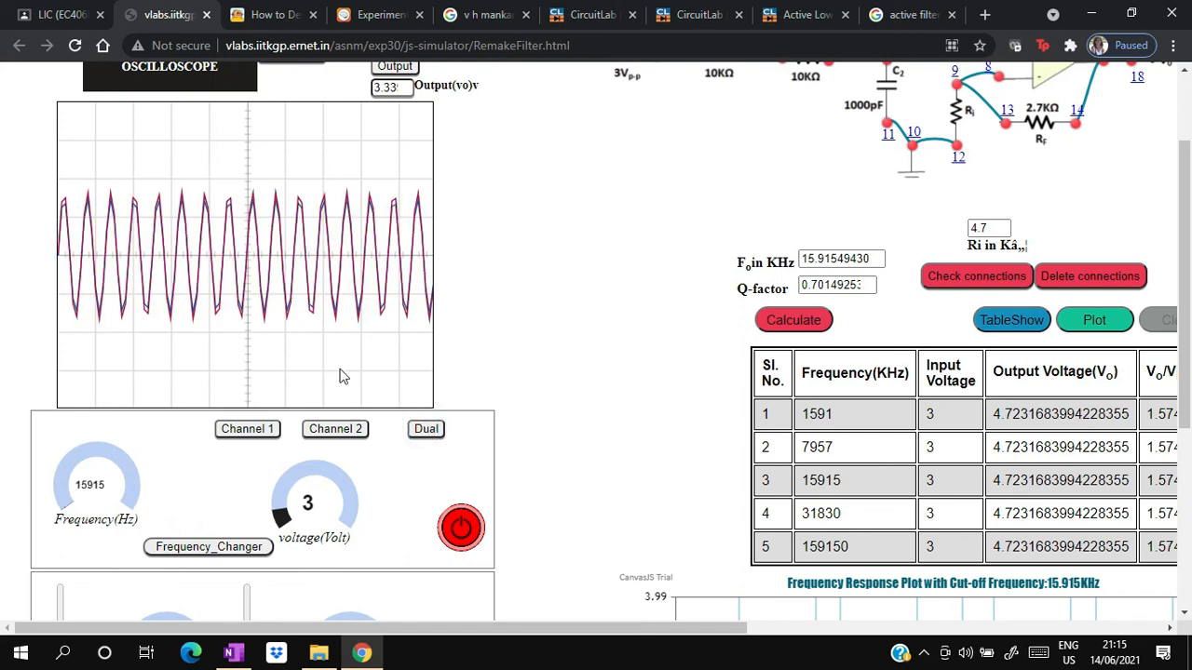
click(177, 548)
click(425, 431)
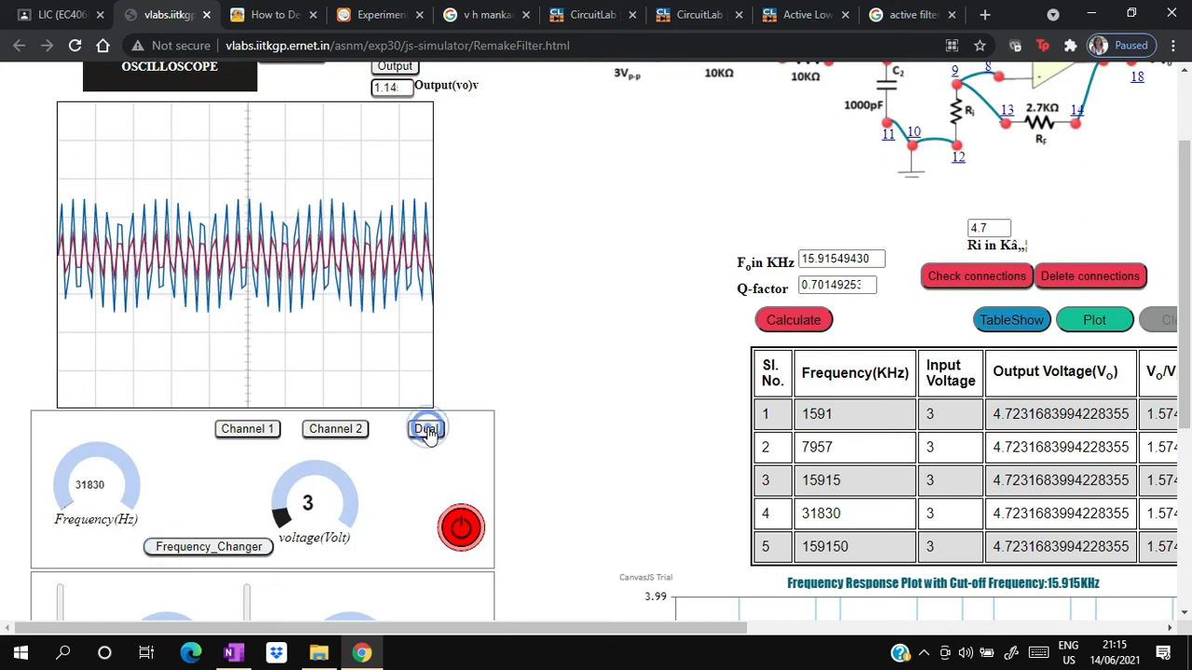
- Show both channels together at an input frequency of 159150 Hz, and switch the power off
click(188, 550)
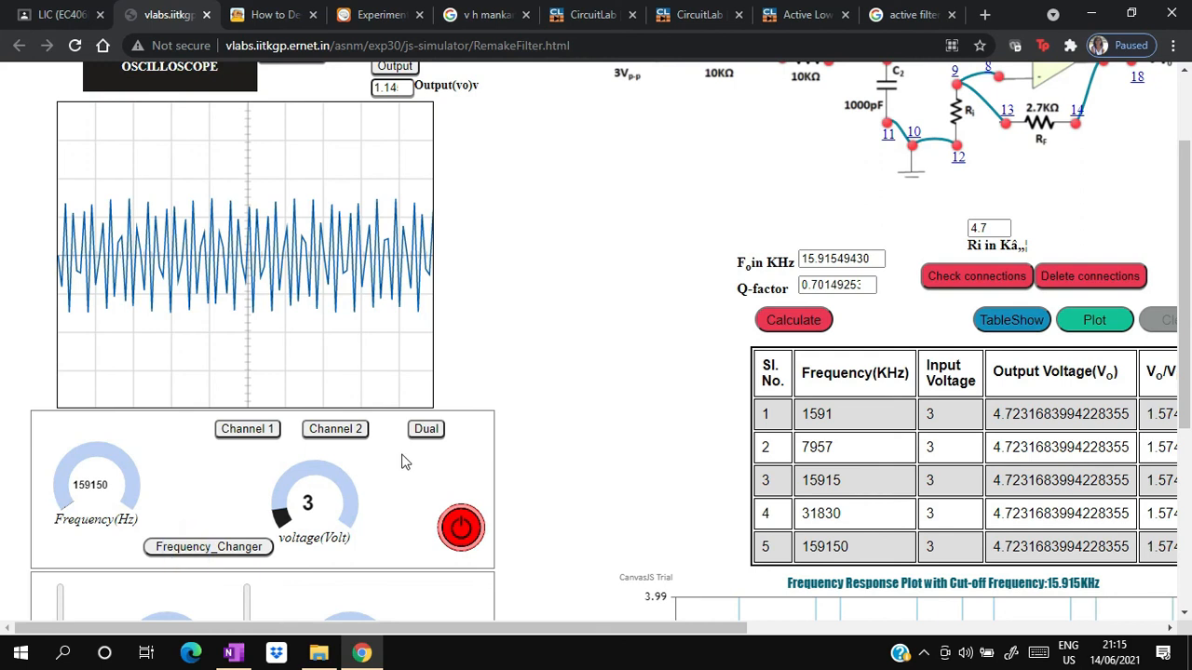
click(425, 430)
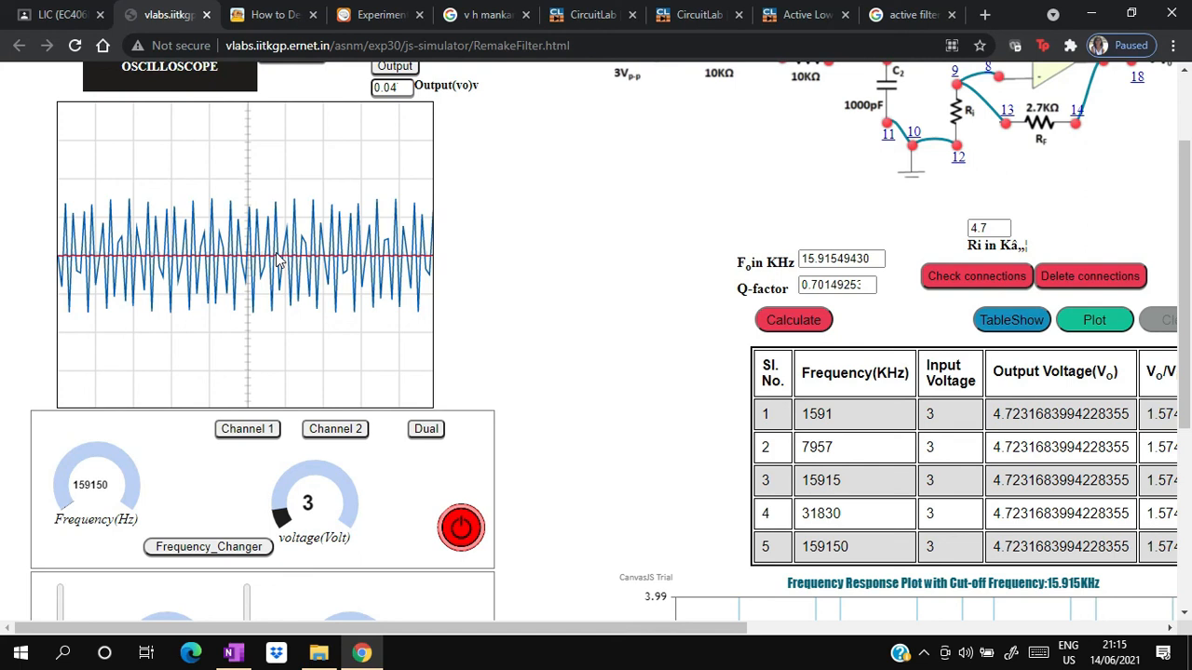
click(463, 529)
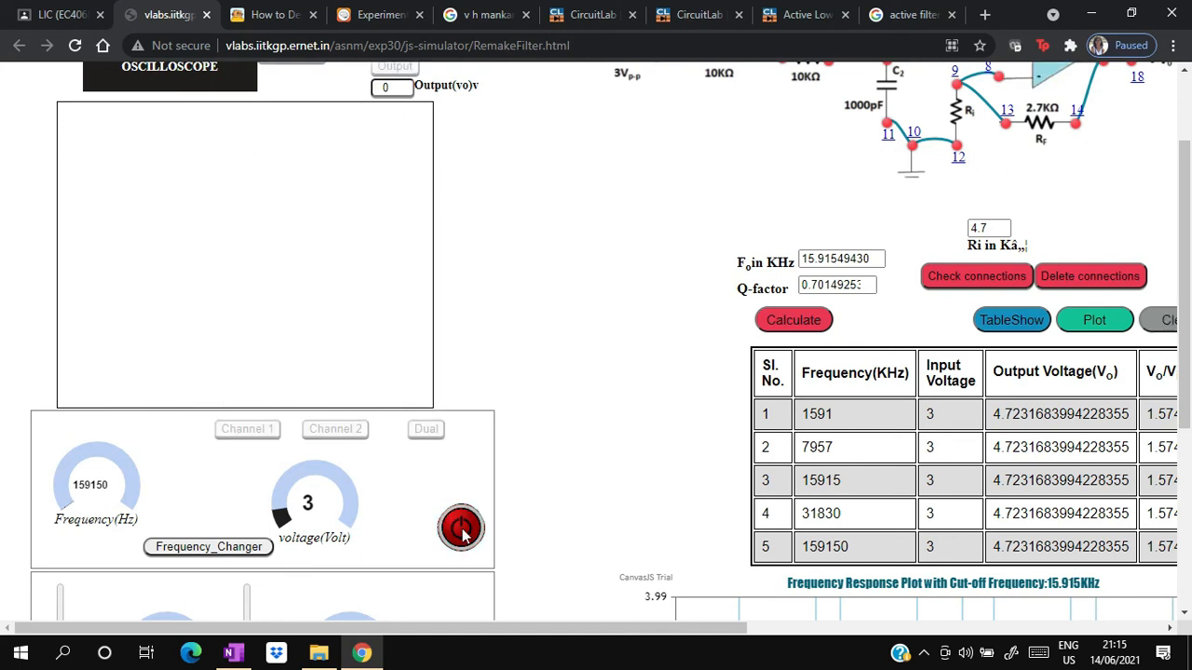